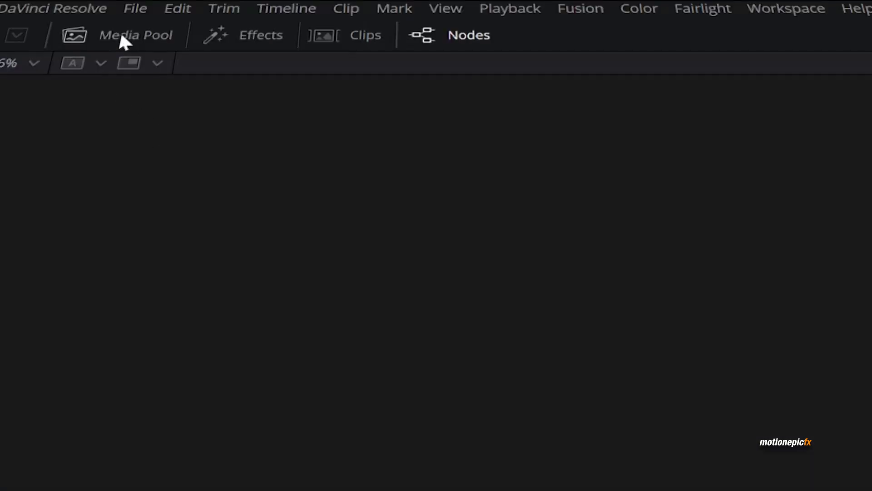
- Add the Capitol photo from the media pool to the node graph and display it in the viewer
click(60, 20)
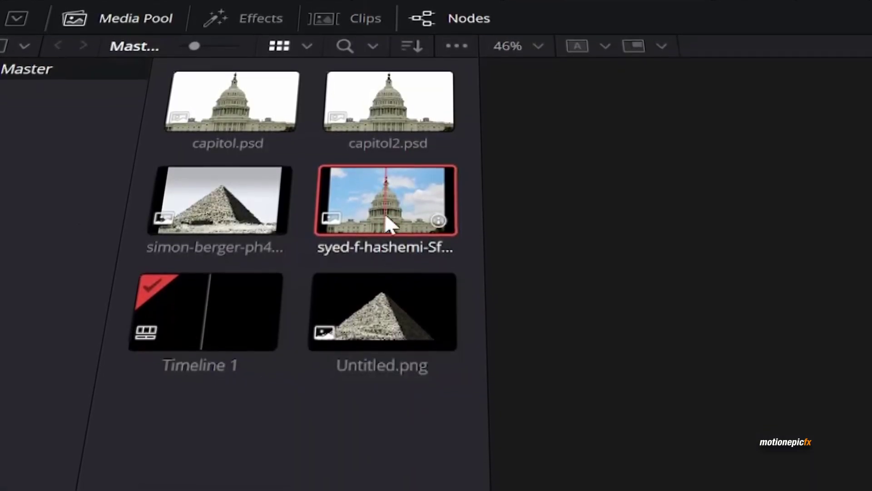
click(137, 11)
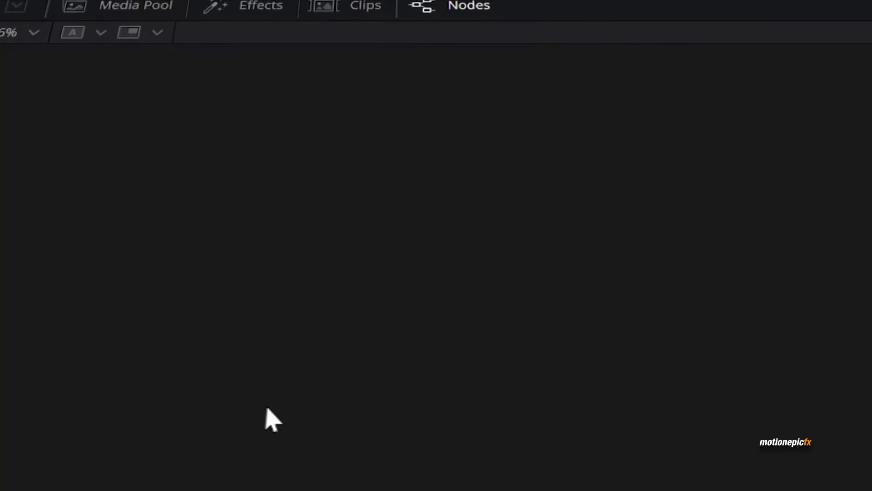
drag(232, 414, 303, 140)
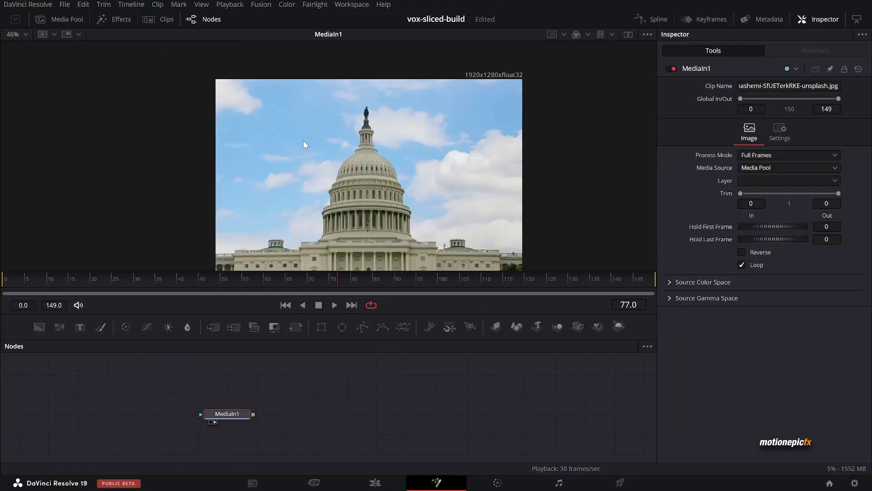
scroll(359, 221, up, 2)
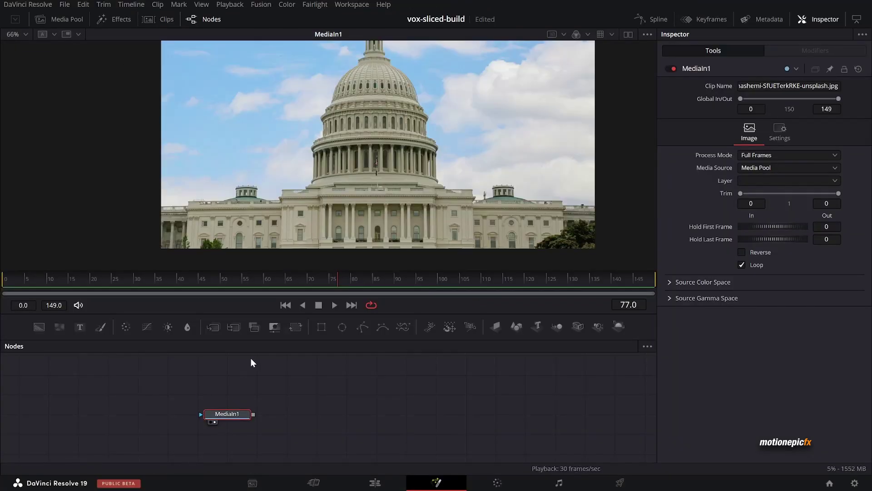
drag(187, 230, 160, 240)
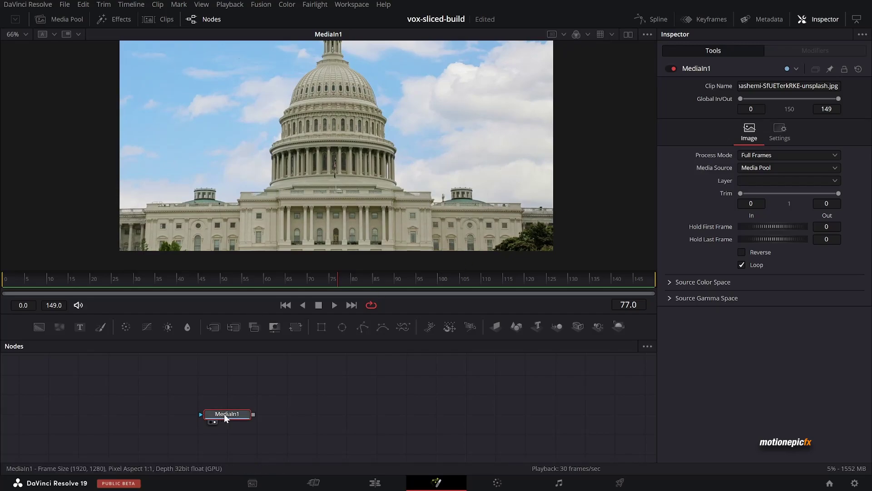
- Rename the Capitol photo's node as bottom
drag(225, 415, 224, 395)
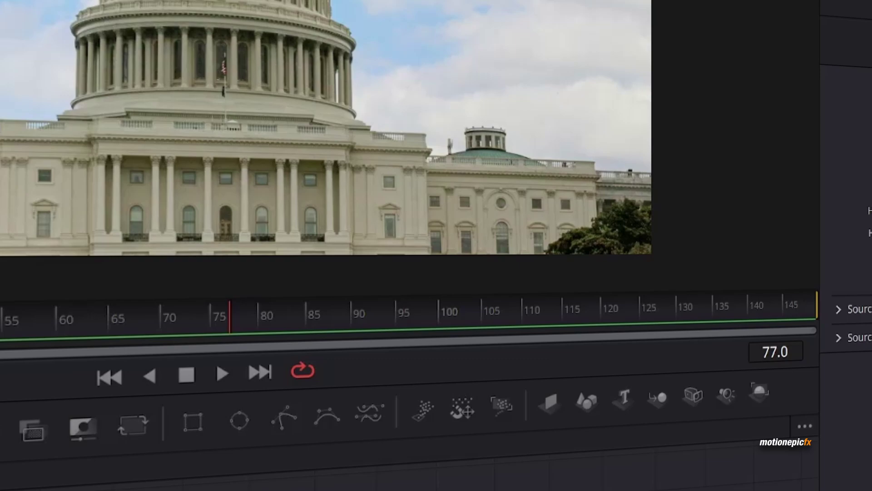
key(F2)
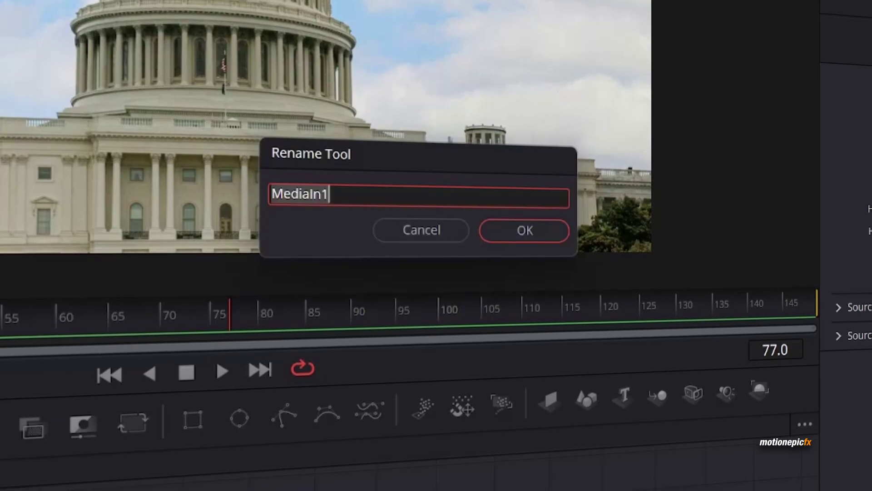
text(bottom)
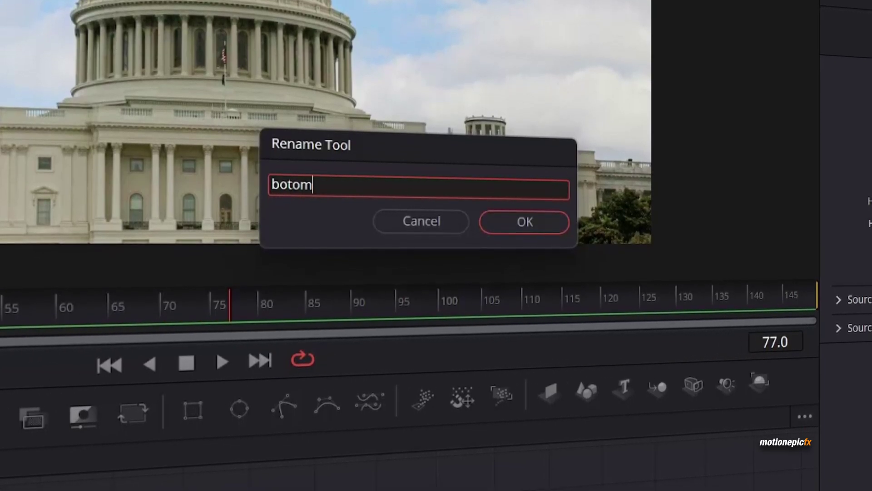
key(Return)
- Mask the bottom node with a closed polygon traced around the building's lower section, bypassing the mask while drawing and re-enabling it once closed
click(360, 329)
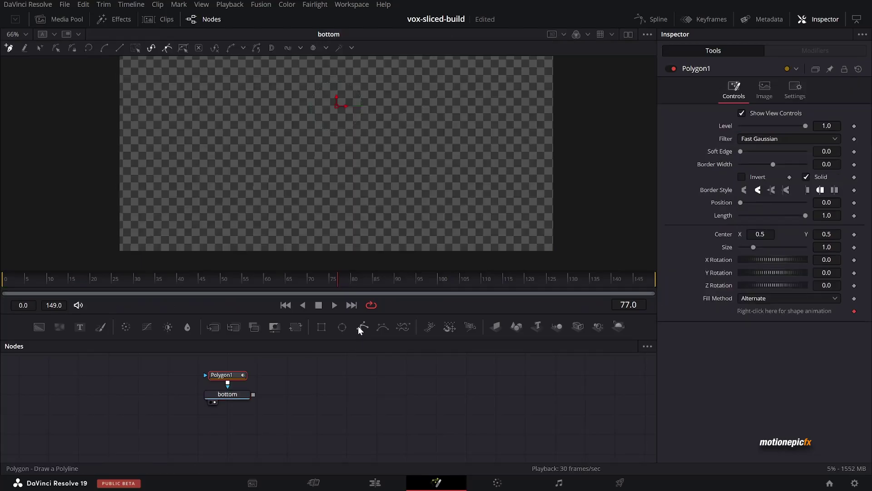
click(673, 69)
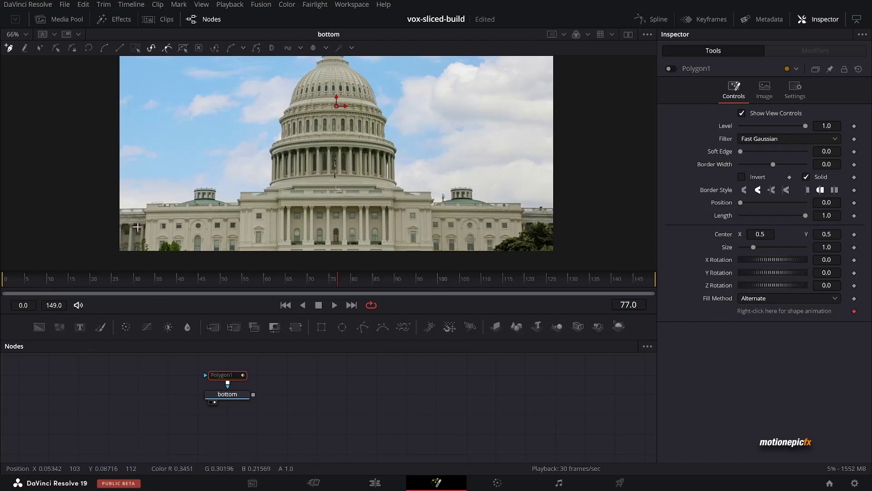
drag(118, 207, 162, 208)
click(146, 203)
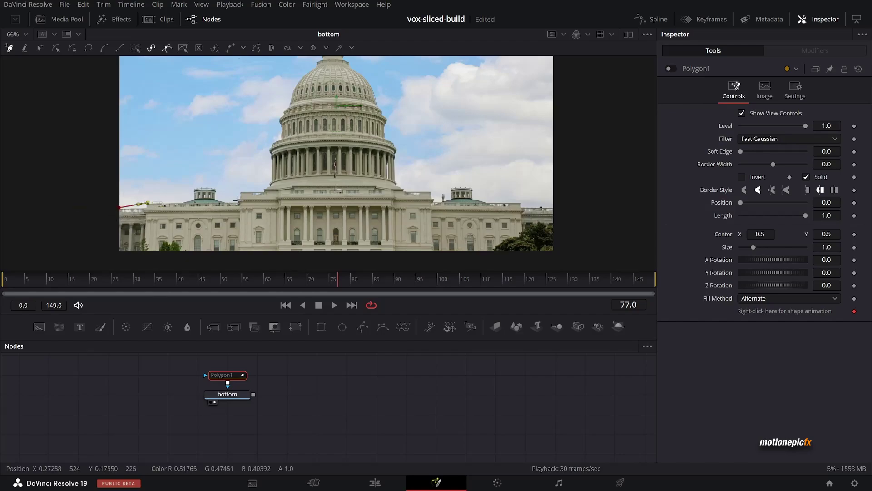
click(241, 191)
click(434, 191)
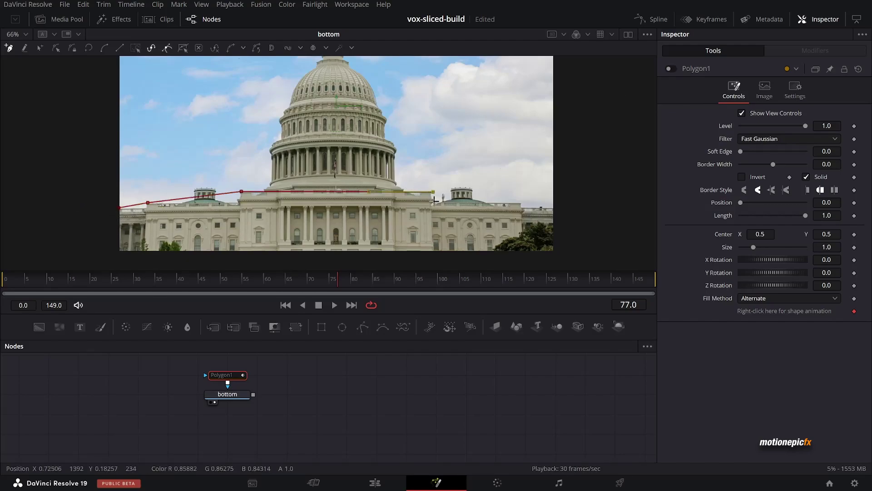
click(434, 200)
click(557, 207)
click(558, 256)
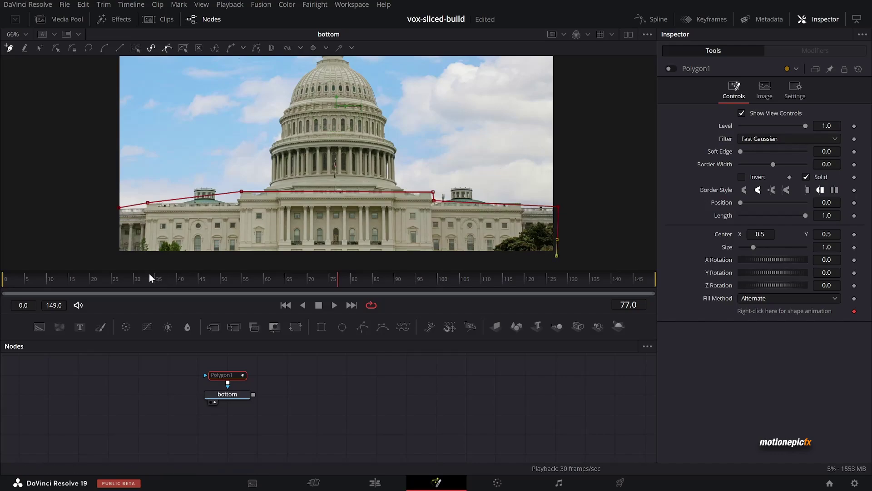
click(114, 257)
click(116, 208)
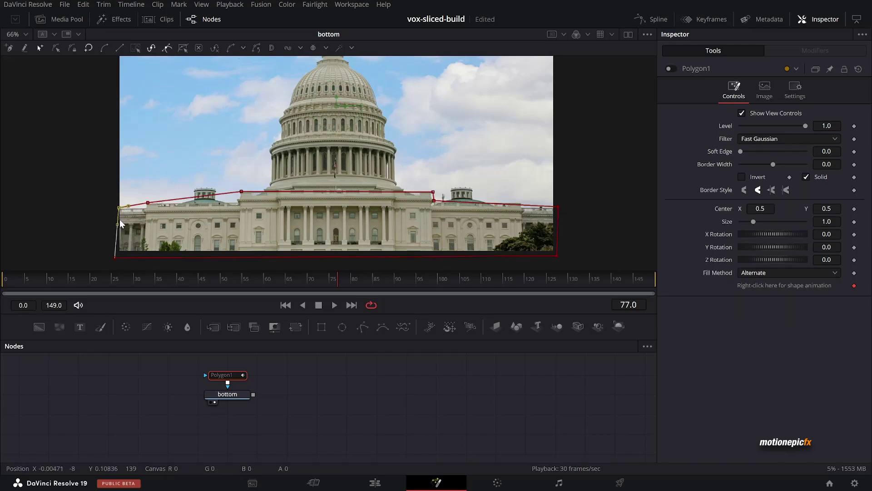
click(670, 68)
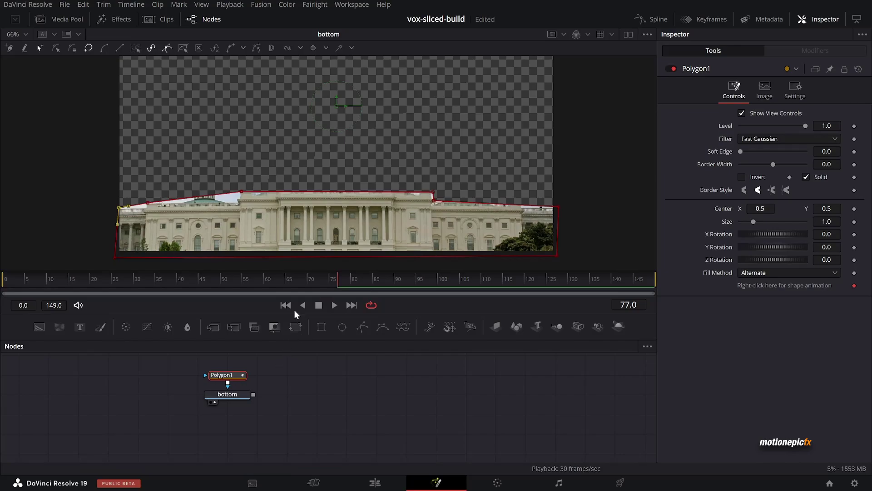
- Paste a copy of the bottom node below the original and rename it as mid
click(232, 401)
scroll(238, 400, down, 2)
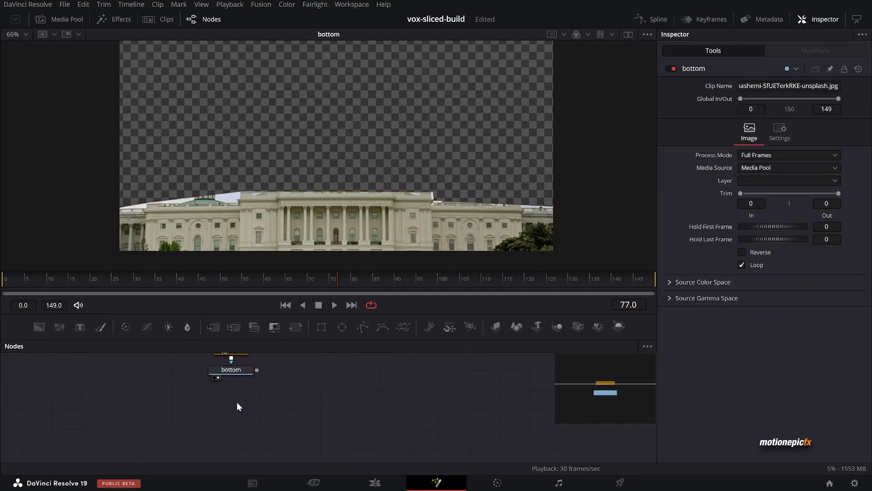
key(ctrl+v)
key(F2)
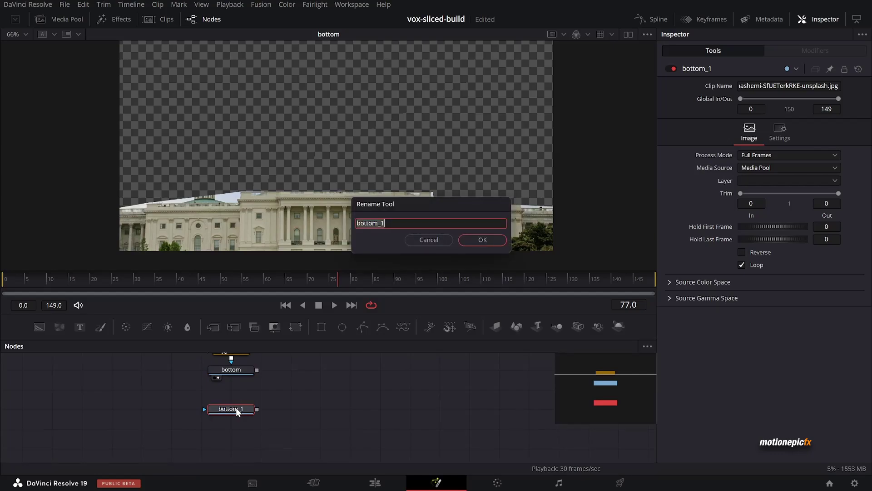
text(mid)
key(Return)
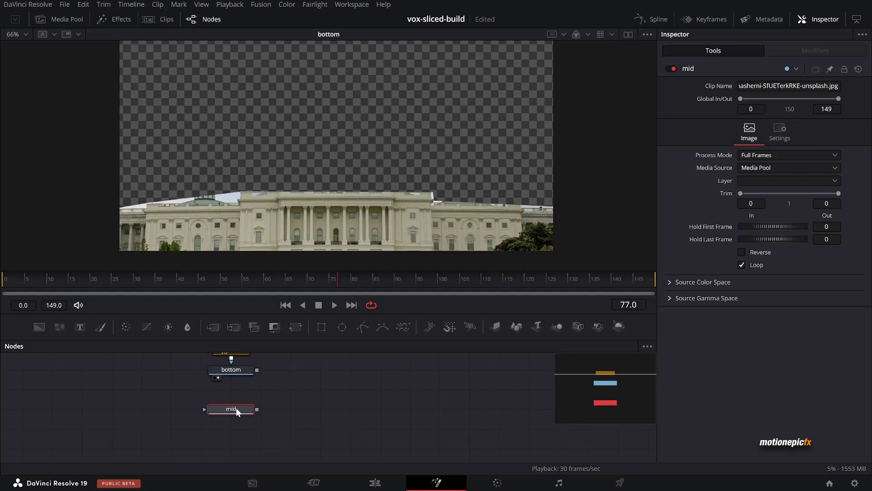
- Mask the mid node with a closed polygon around the columned ring under the dome, bypassing the mask while drawing it
click(361, 325)
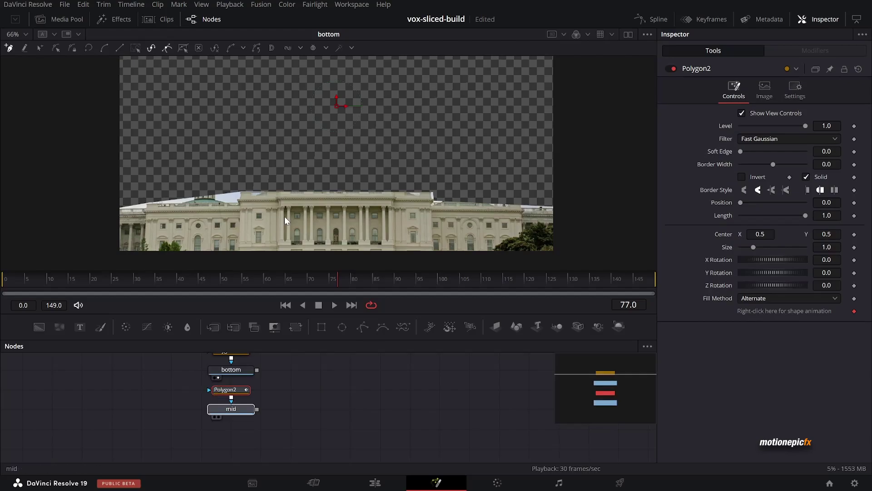
key(1)
click(670, 69)
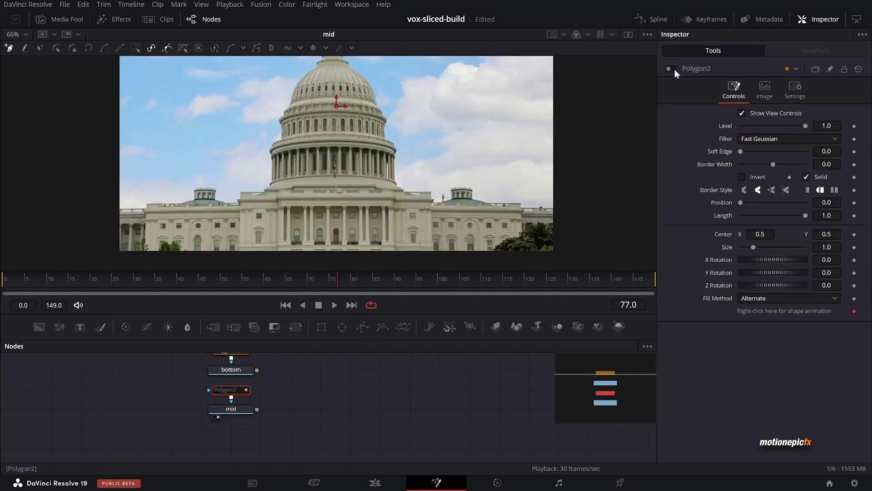
scroll(241, 144, up, 5)
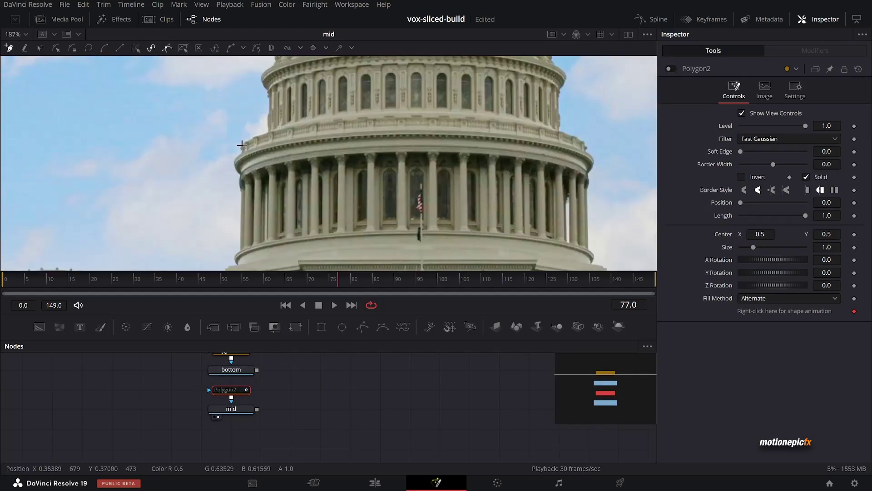
click(233, 394)
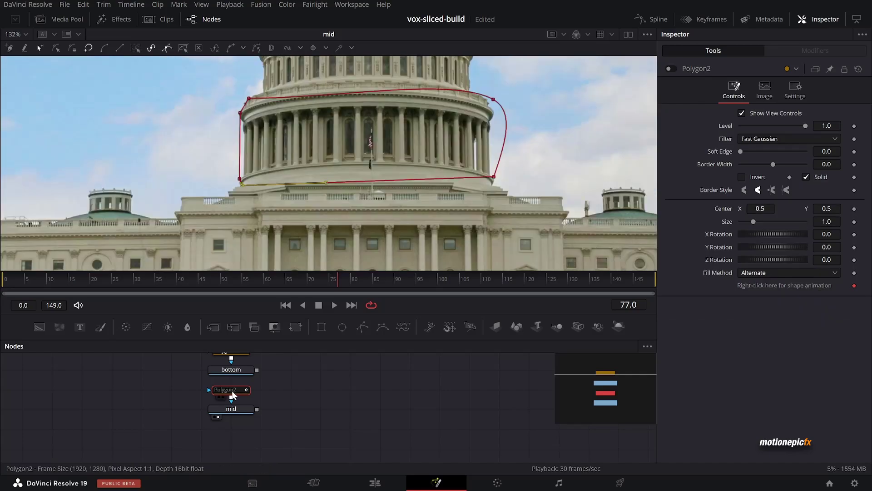
key(ctrl+p)
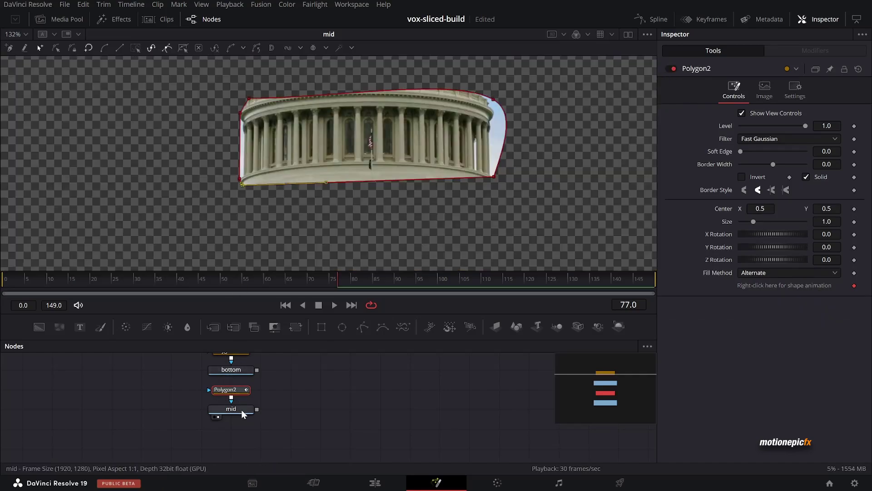
- Delete the bottom and mid nodes together with their polygon masks
scroll(356, 117, down, 2)
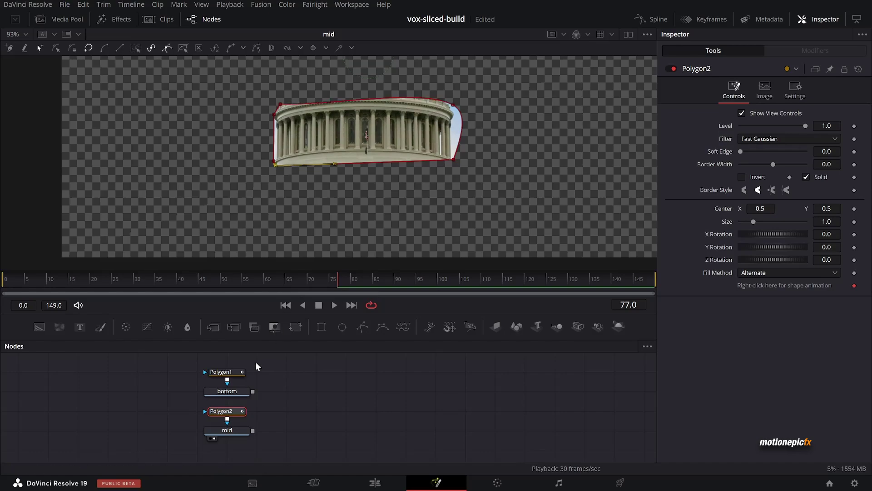
drag(255, 362, 169, 443)
key(Delete)
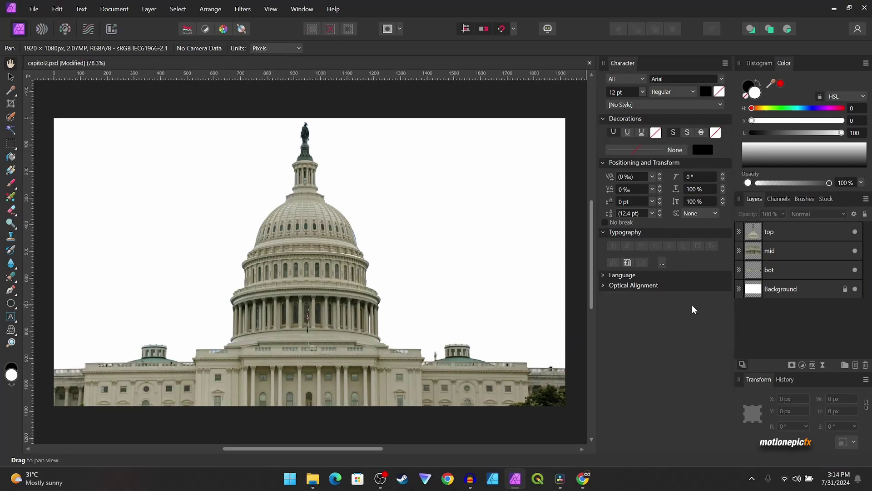
- Examine the Background, bot, mid and top layers of capitol2.psd by hiding and showing each one in turn
click(855, 290)
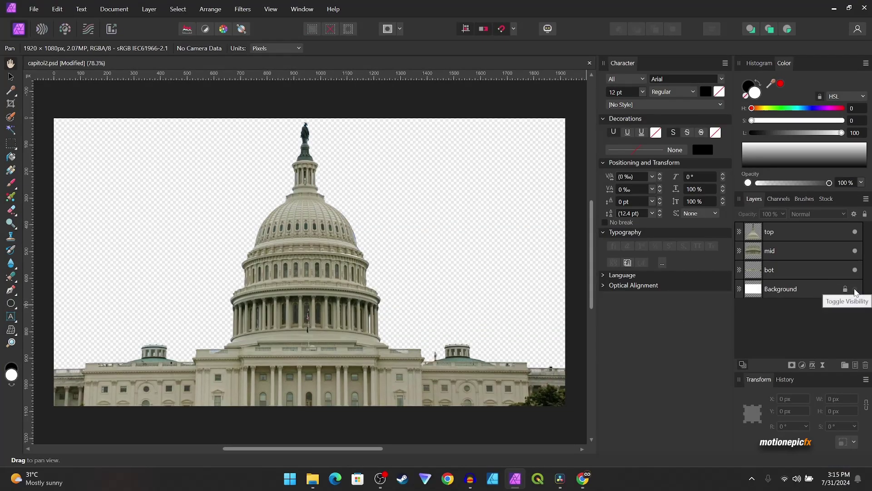
click(855, 290)
click(855, 269)
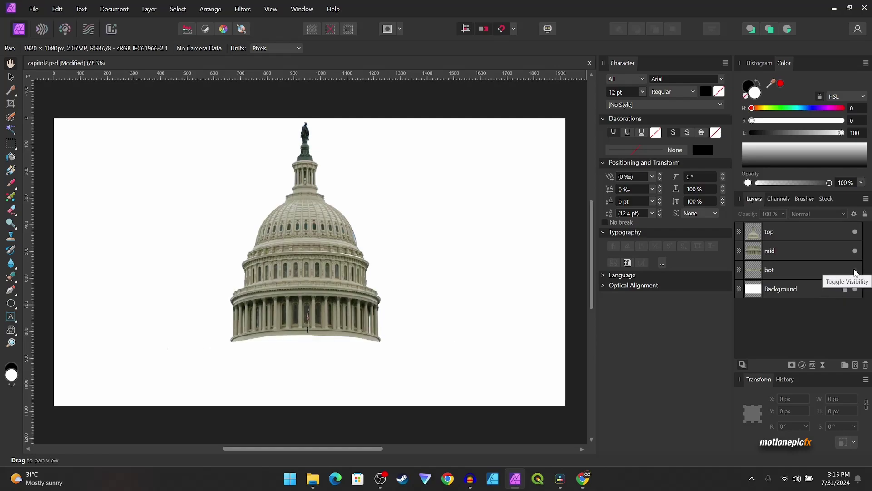
click(856, 270)
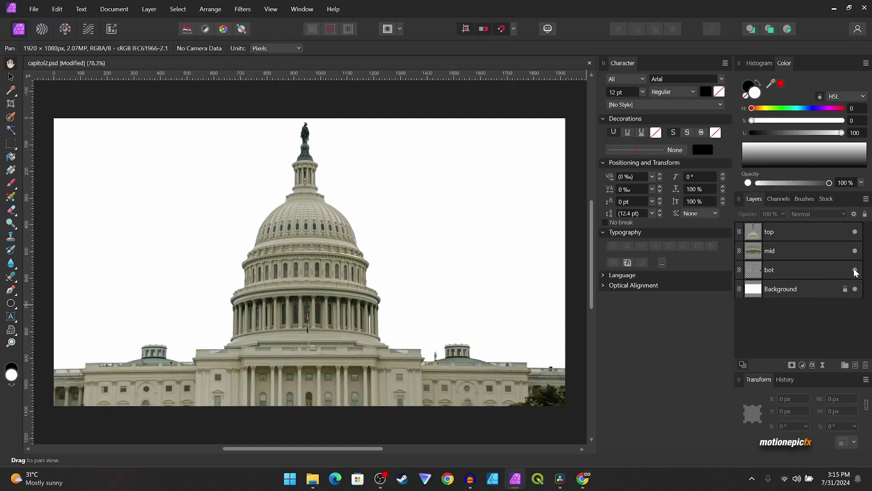
click(856, 251)
click(855, 250)
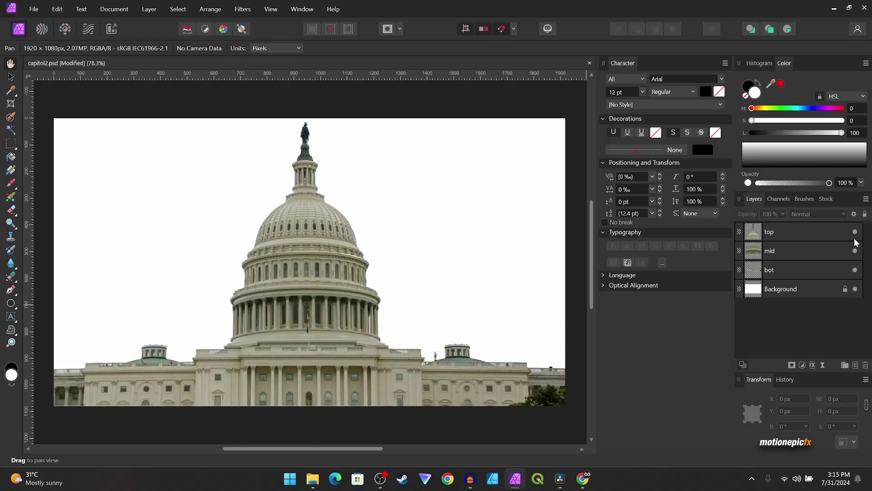
click(856, 232)
click(855, 232)
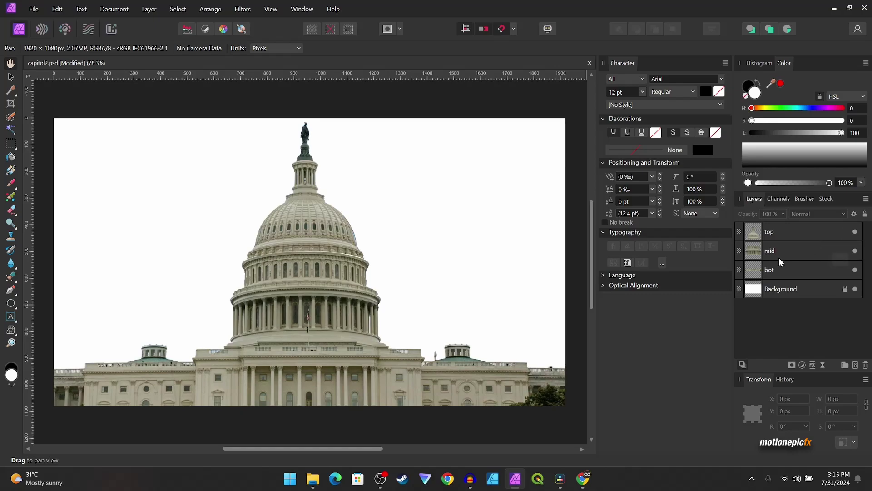
- Review the PSD export settings and the available file formats, and close them without exporting
click(34, 9)
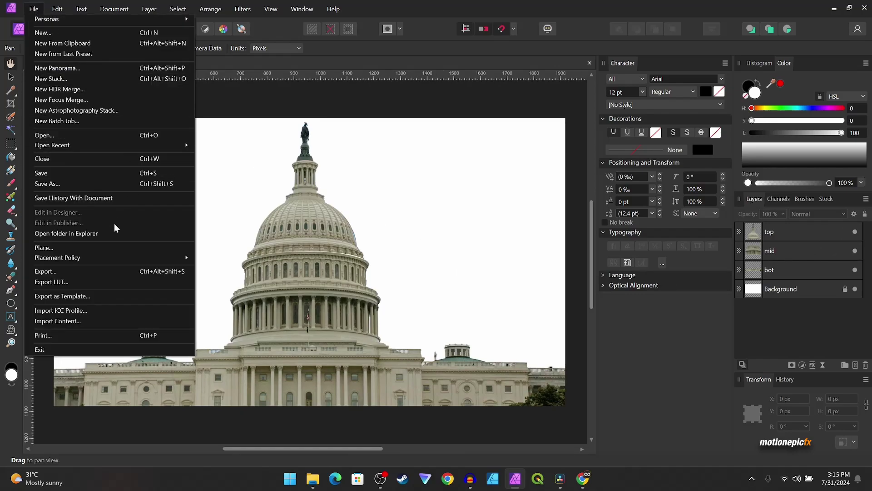
click(82, 272)
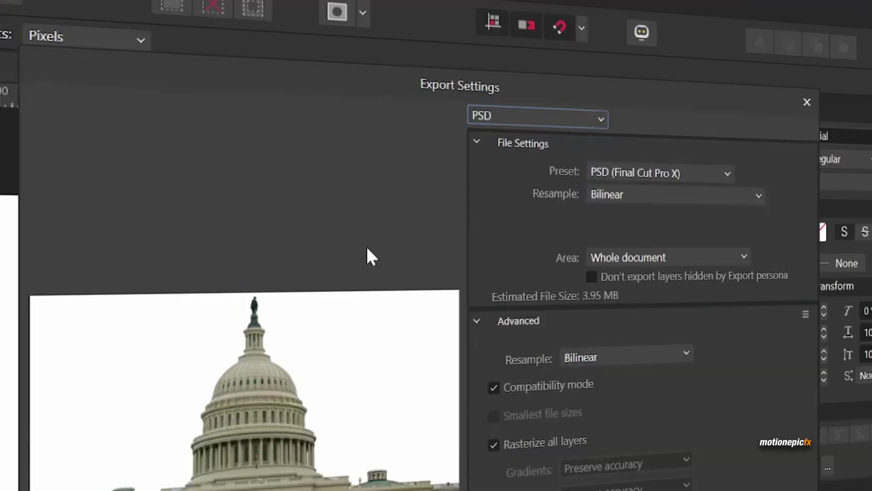
click(499, 117)
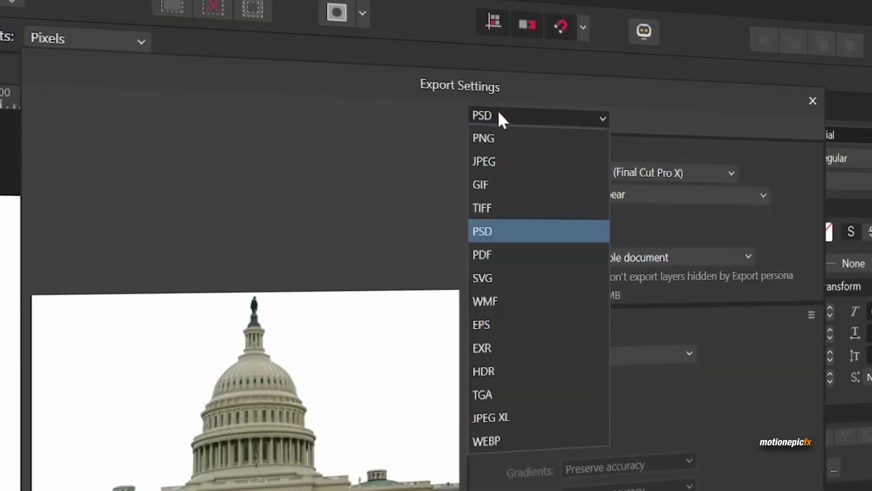
click(498, 116)
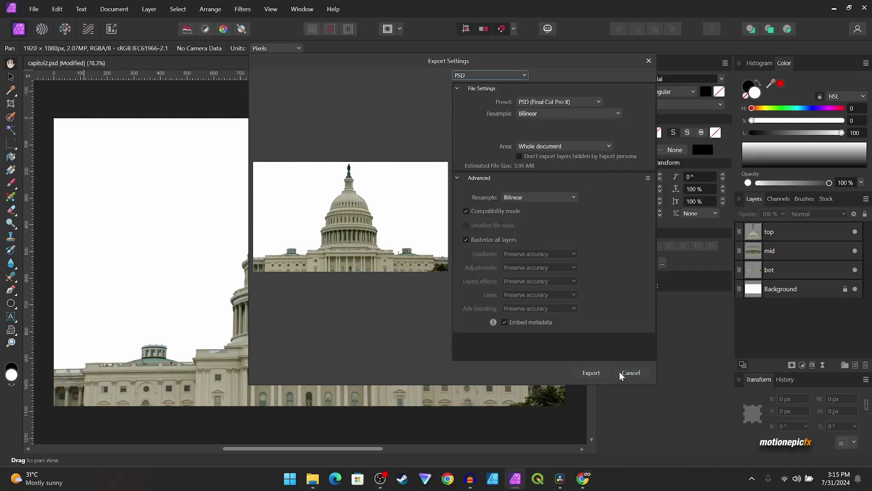
click(632, 373)
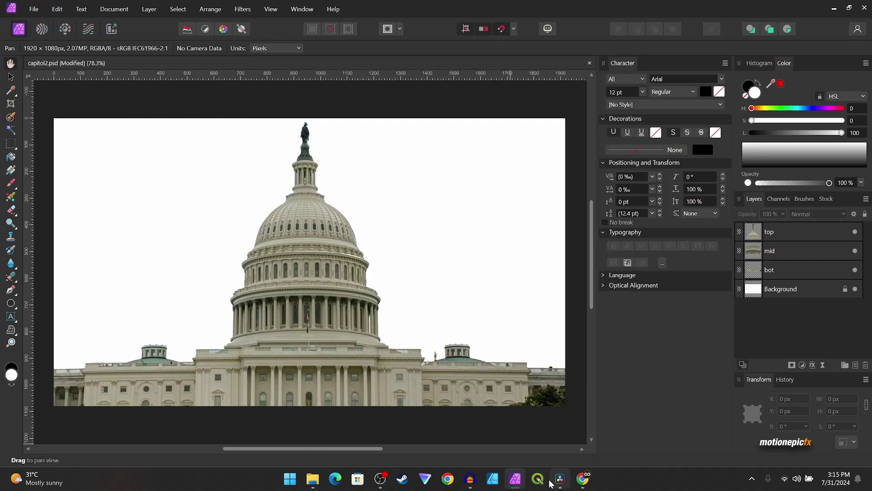
- Switch to DaVinci Resolve and import the layered capitol2.psd into the Fusion composition as a PSD
click(560, 480)
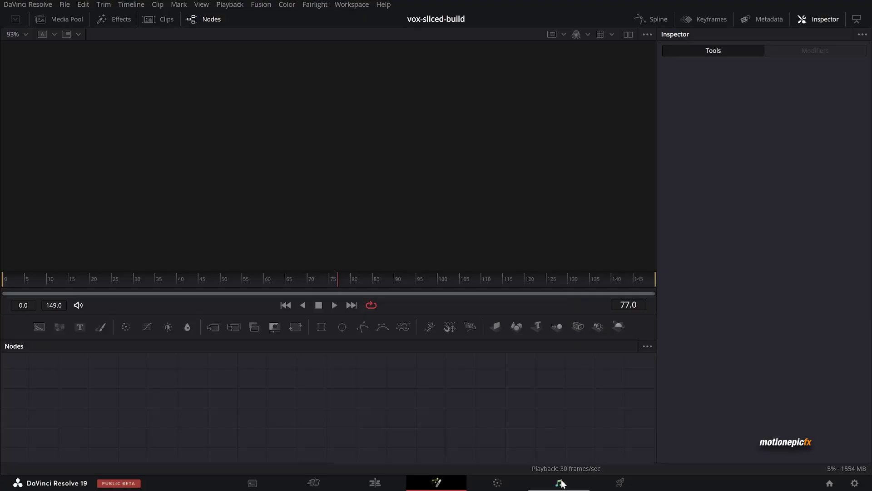
click(257, 4)
mouse_move(285, 58)
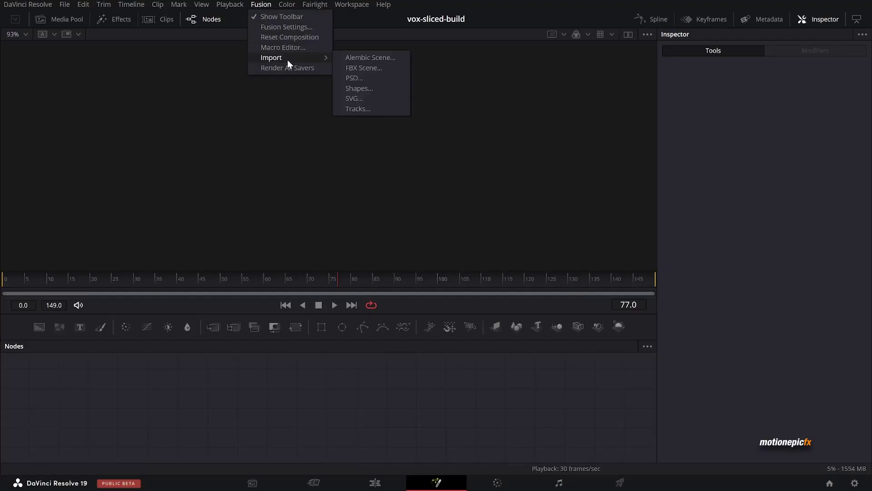
click(350, 78)
scroll(196, 195, down, 1)
double_click(192, 174)
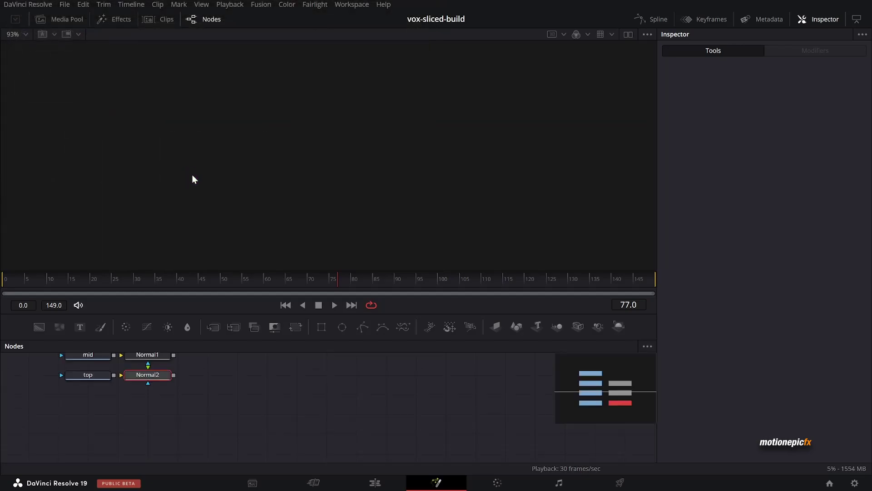
- Position MediaOut1 well apart from the imported layer nodes and show the Normal2 merge in the viewer
drag(210, 385, 467, 431)
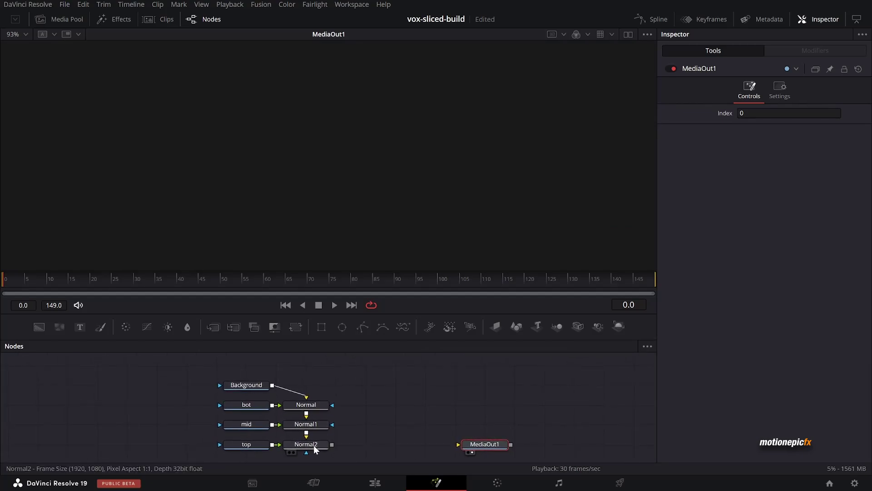
click(311, 445)
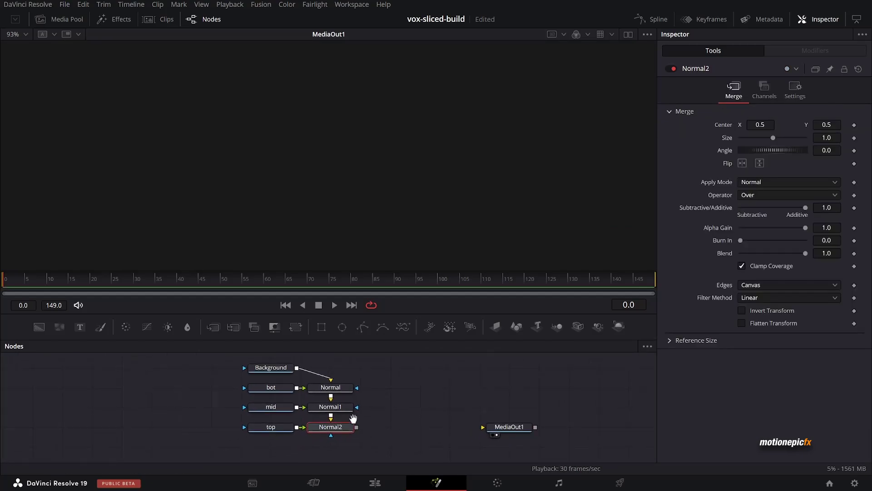
drag(302, 442, 331, 427)
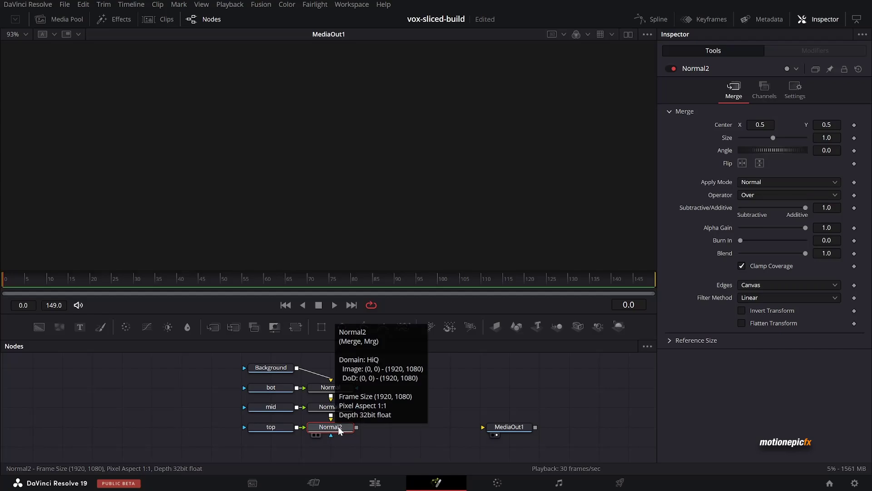
drag(336, 432, 383, 131)
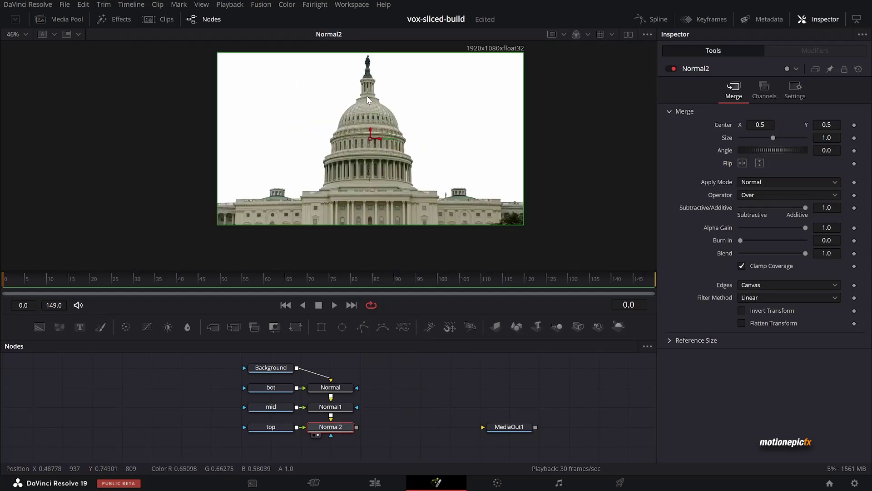
- Replace the imported Background layer node with a new solid-colour Background node and set its alpha to 0
drag(271, 367, 330, 372)
scroll(323, 383, up, 3)
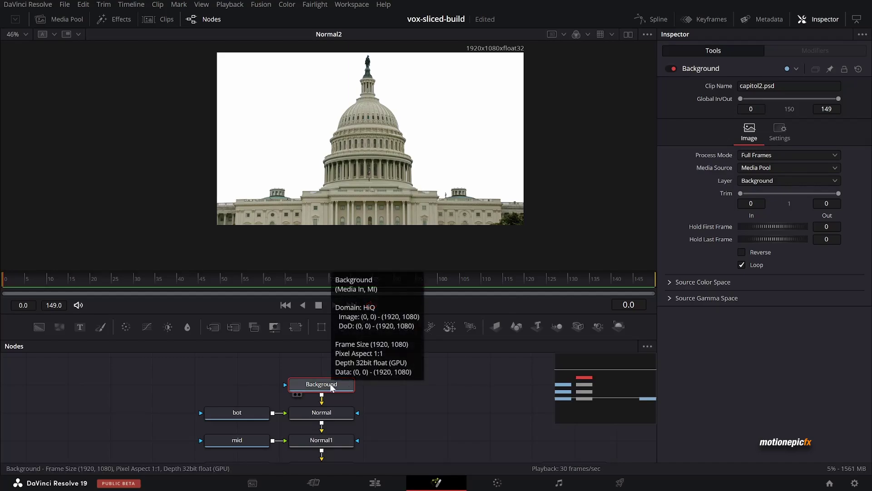
key(Delete)
drag(37, 327, 326, 422)
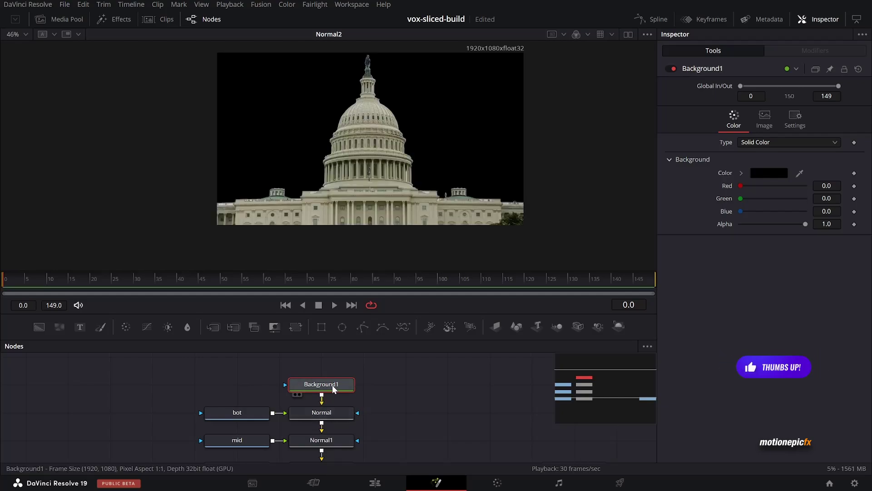
drag(807, 222, 591, 253)
scroll(394, 418, down, 2)
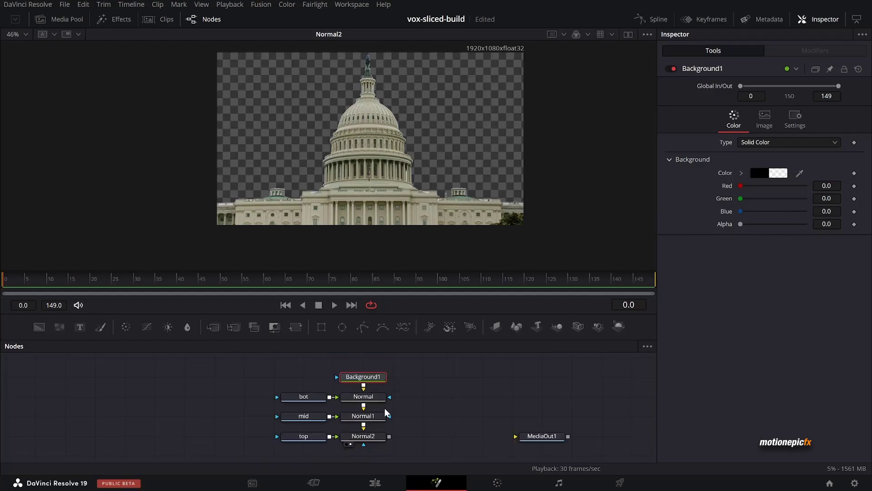
- Move the bot, mid and top layer nodes farther from their merges to make room for more nodes
drag(249, 391, 191, 436)
click(232, 369)
click(200, 395)
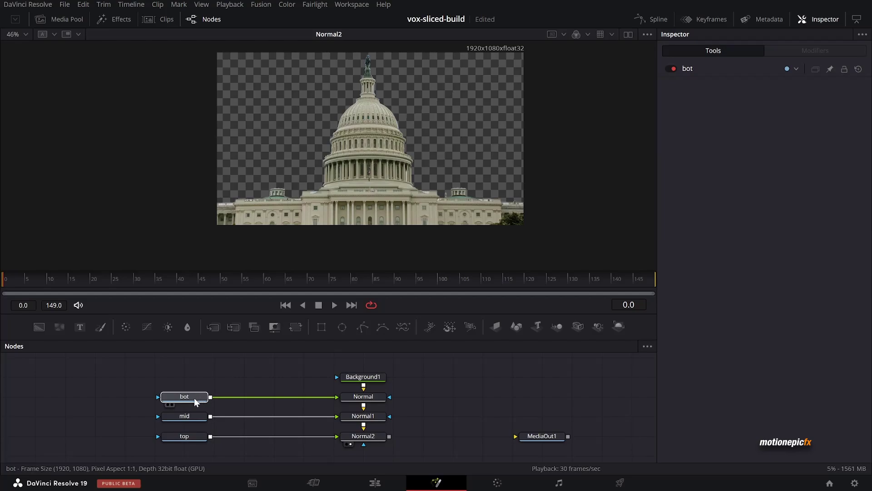
click(193, 379)
- Add a Color Corrector after the bot node, with saturation 0 and contrast 1.54
click(191, 396)
key(shift+space)
text(Displace)
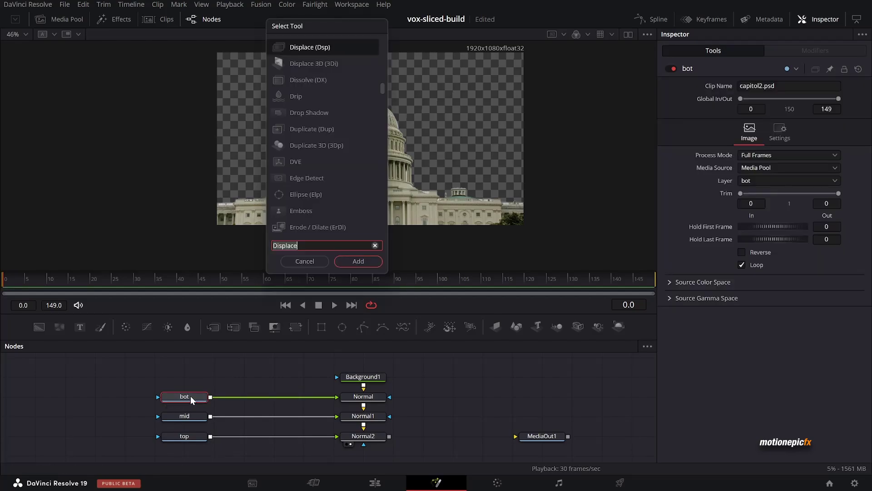
text(cc)
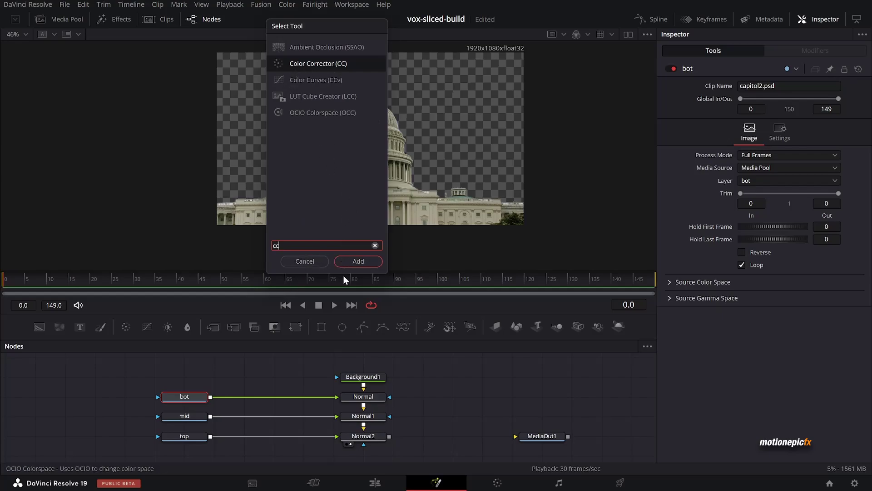
click(350, 261)
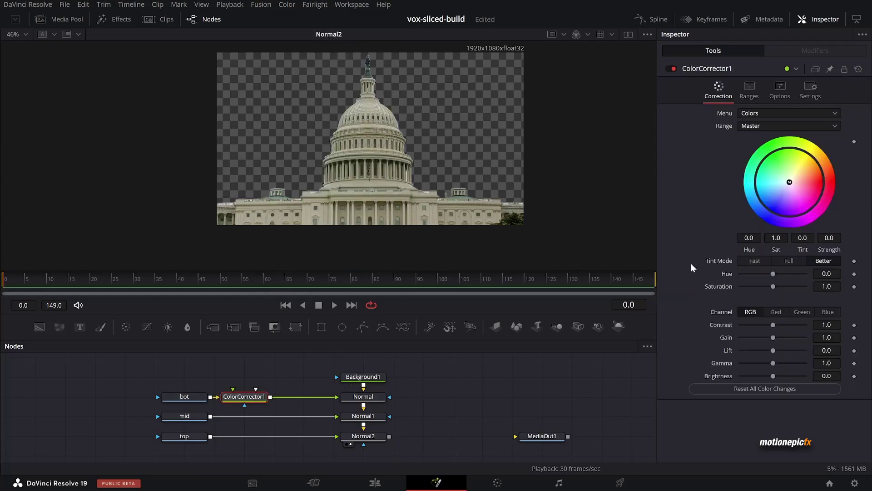
drag(773, 286, 739, 287)
drag(774, 325, 783, 325)
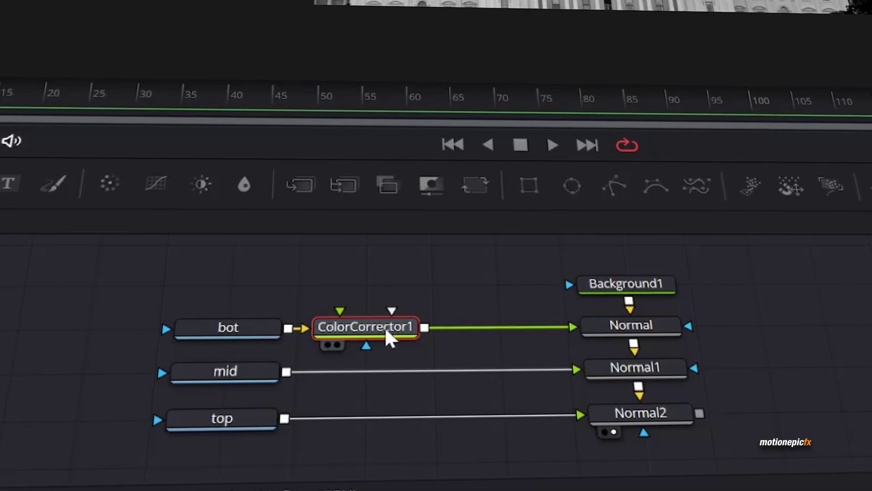
- Paste an instance of ColorCorrector1 after the mid node and another after the top node
click(239, 371)
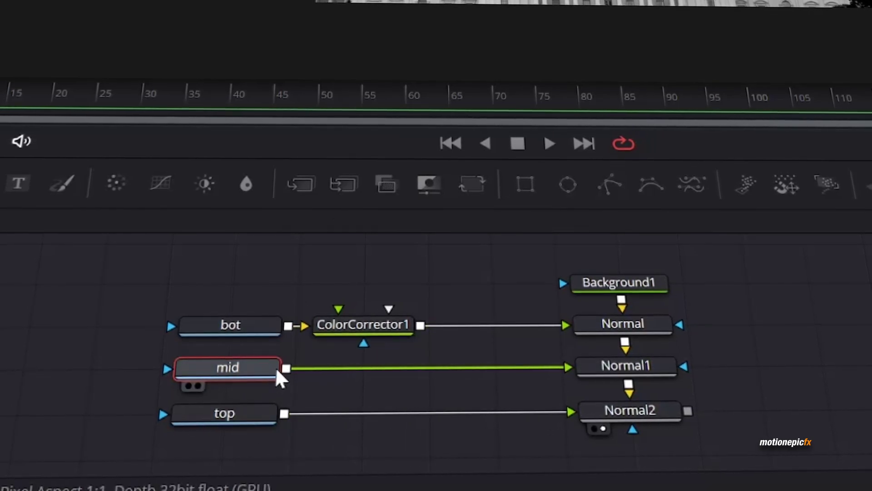
key(ctrl+shift+v)
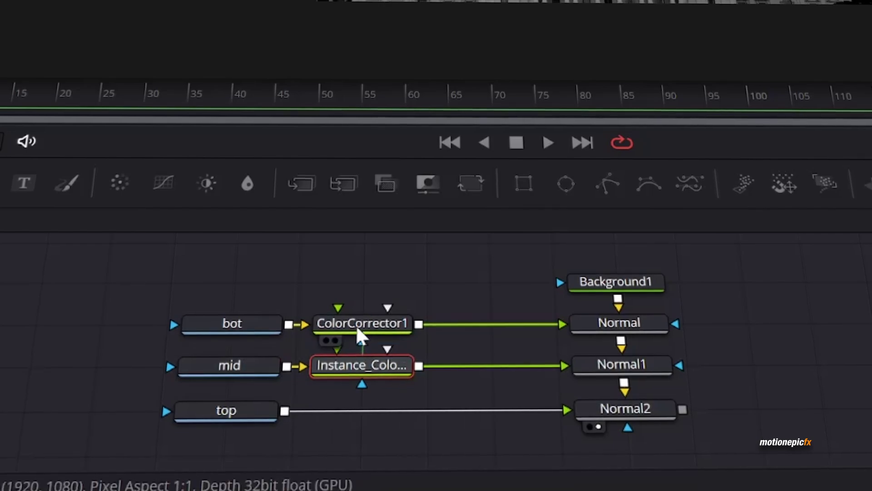
click(225, 411)
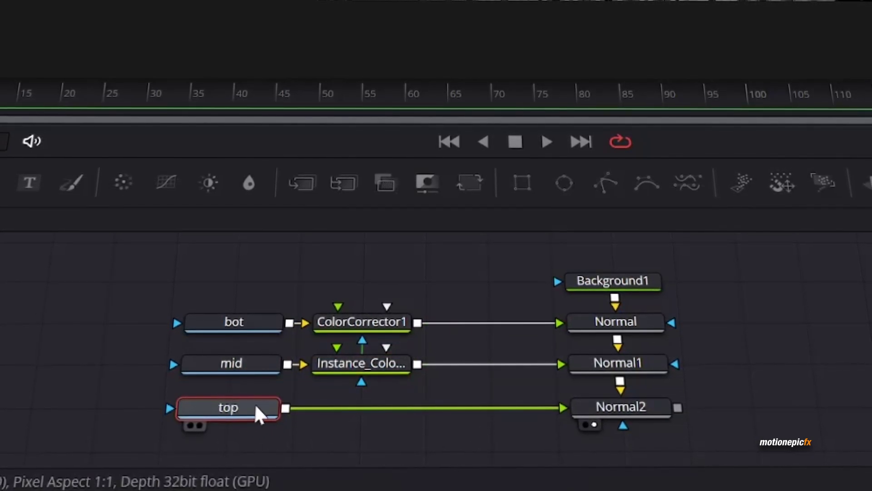
key(ctrl+shift+v)
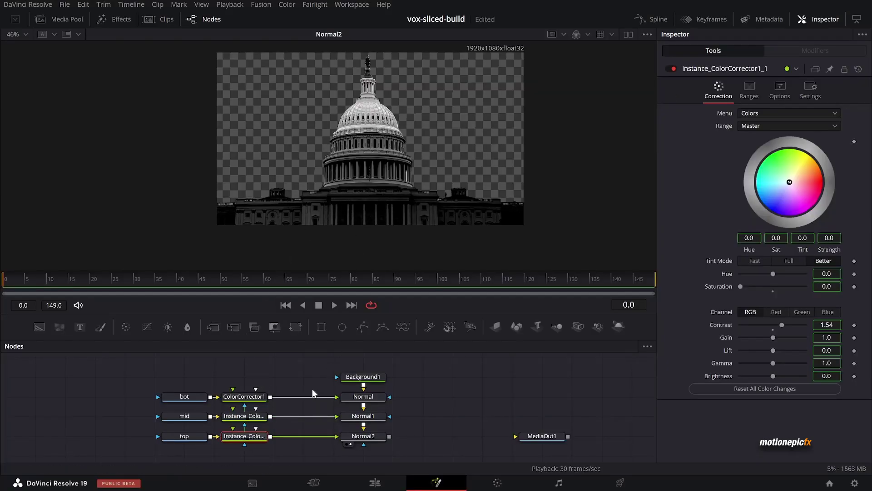
- Enable Pre-Divide / Post-Multiply for the linked color correctors through the instance on the top layer
click(246, 400)
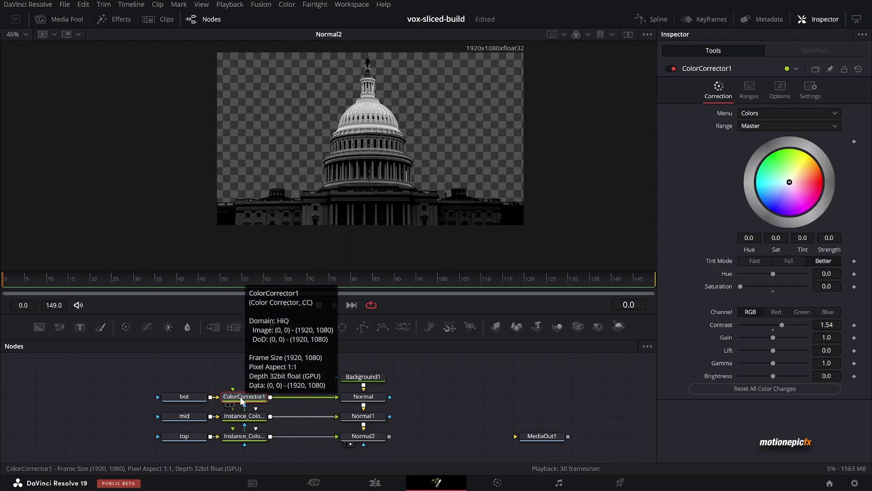
click(780, 90)
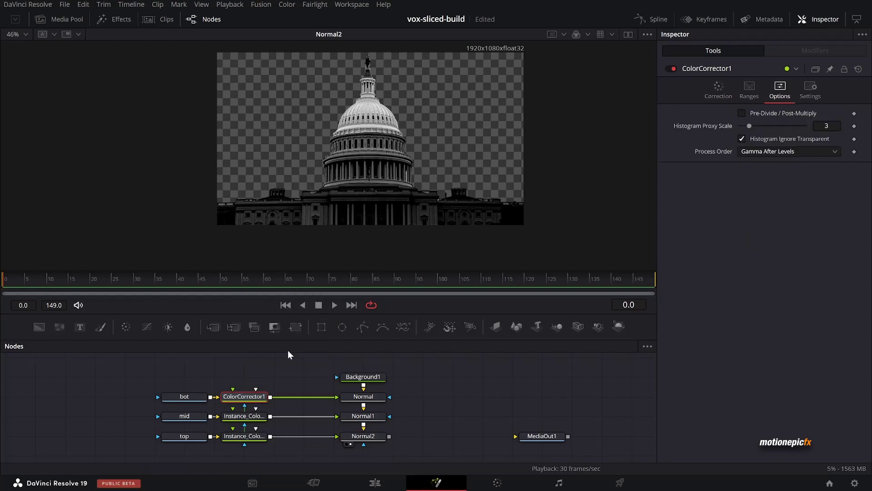
click(245, 437)
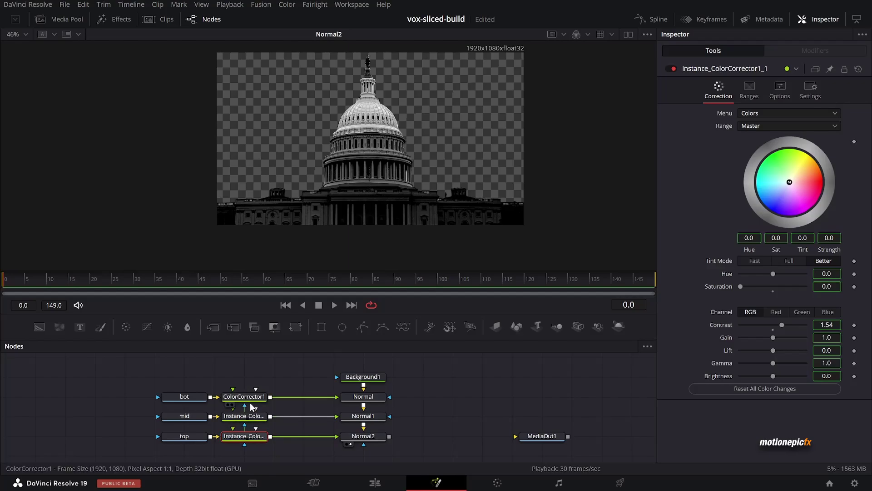
click(782, 88)
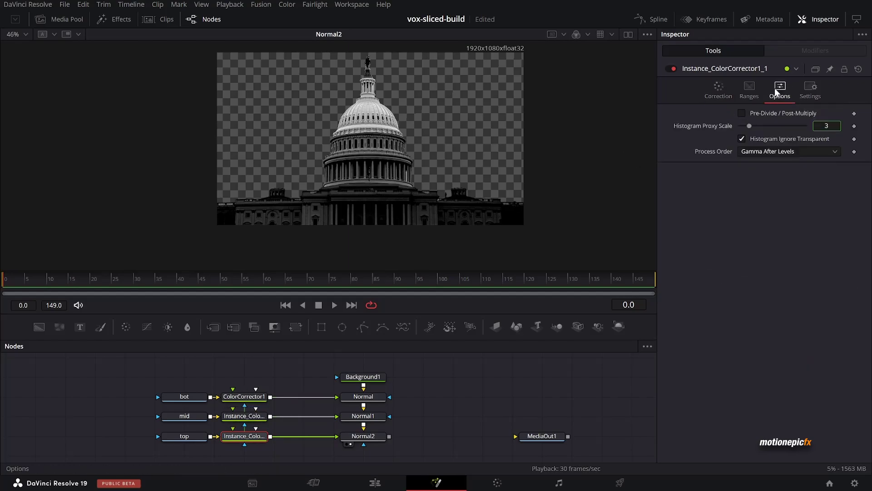
click(743, 113)
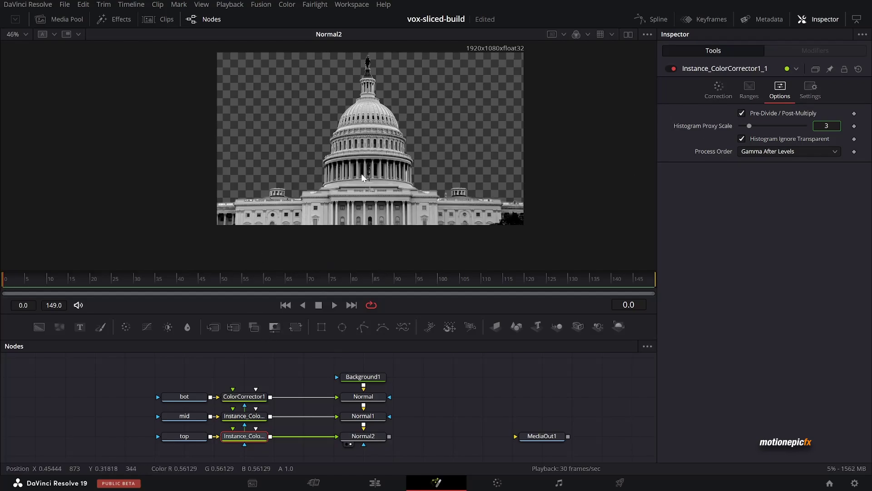
- Add a Transform node between ColorCorrector1 and the Normal merge on the bot layer
click(254, 399)
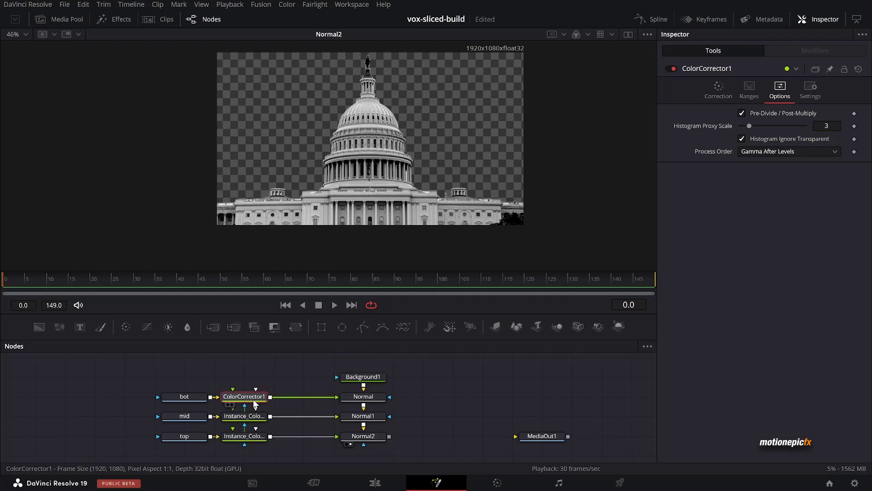
key(shift+space)
text(xf)
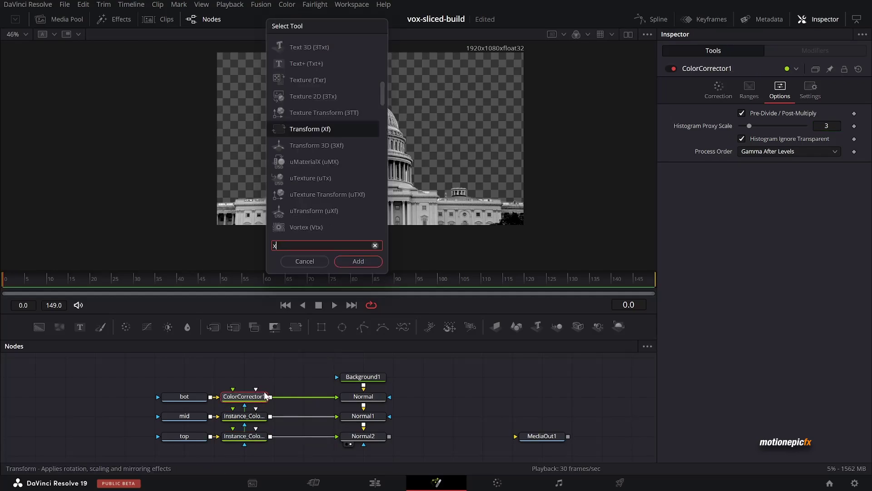
click(358, 260)
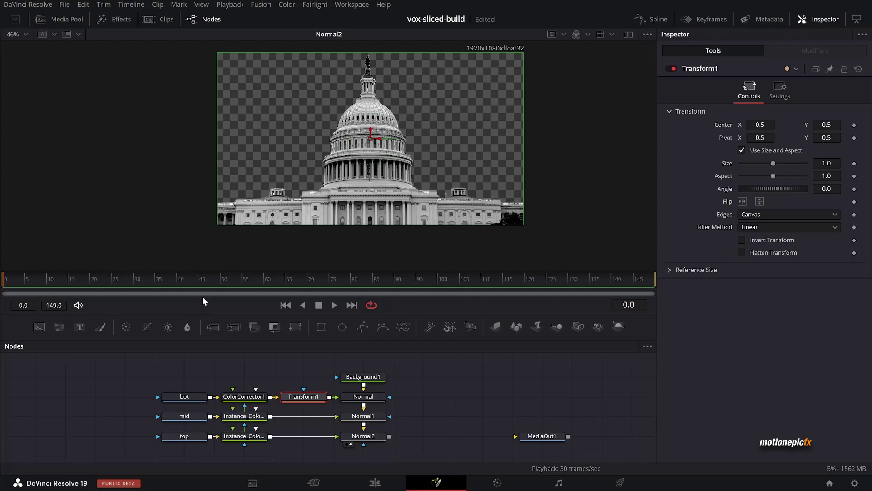
- Animate Transform1's Center with a keyframe at frame 30 and a Y value of 0.211 at frame 0
click(121, 280)
click(854, 126)
click(2, 284)
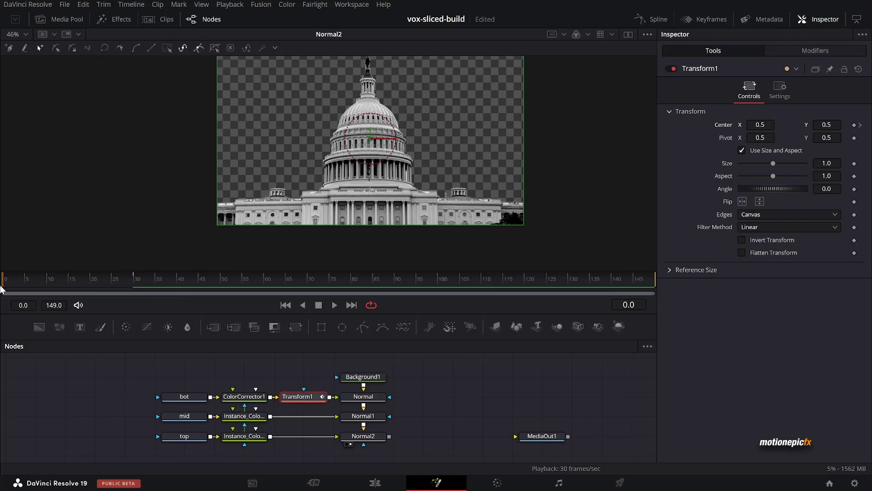
drag(834, 125, 754, 125)
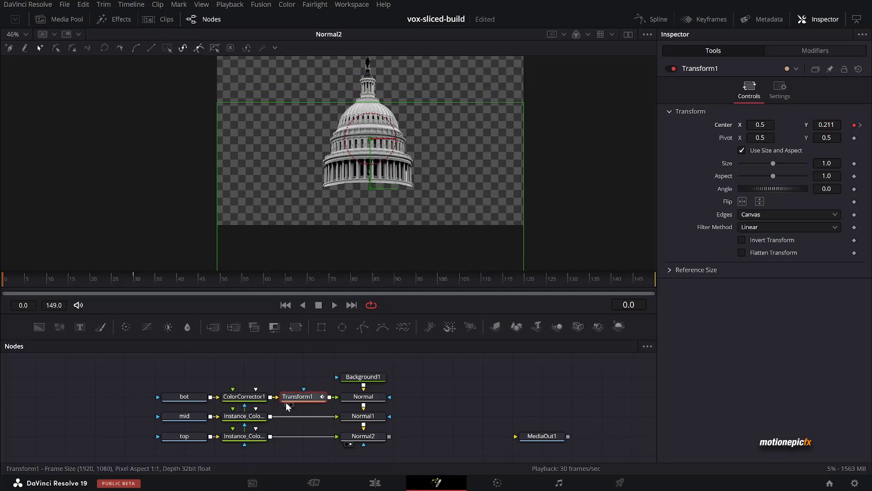
- Paste copies of the keyframed Transform1 after the color corrector instances on the mid and top layers
click(256, 417)
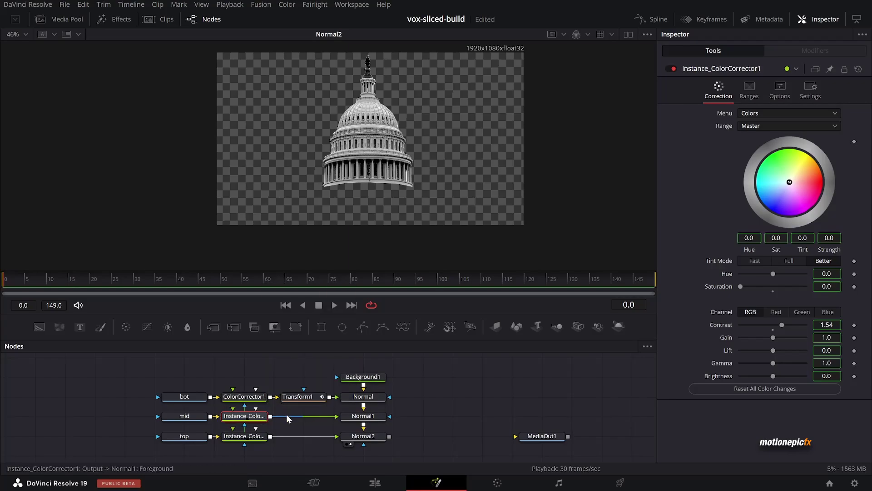
key(ctrl+v)
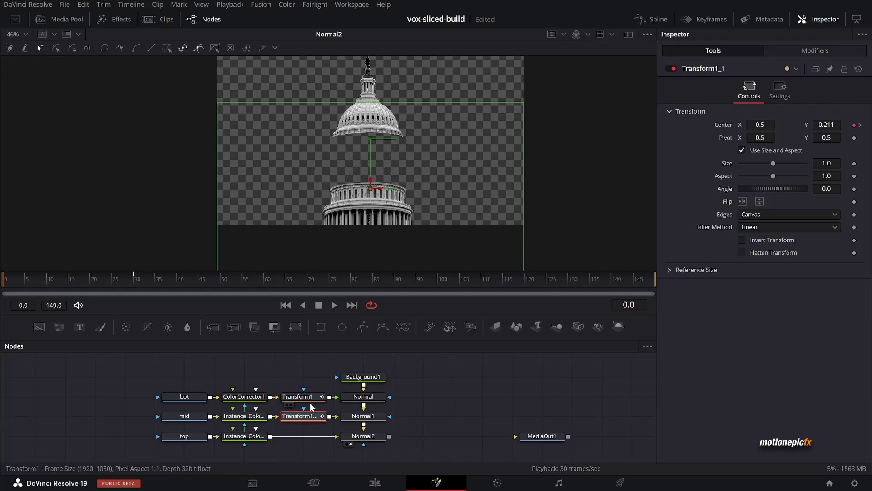
click(260, 438)
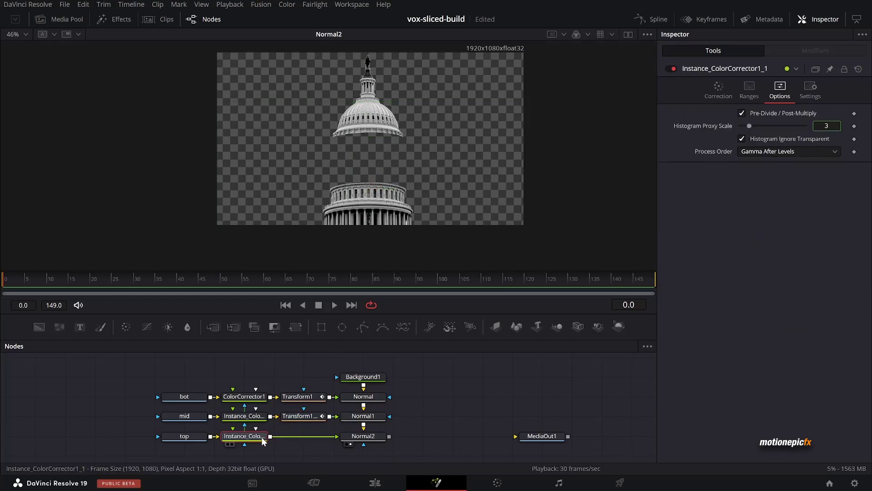
key(ctrl+v)
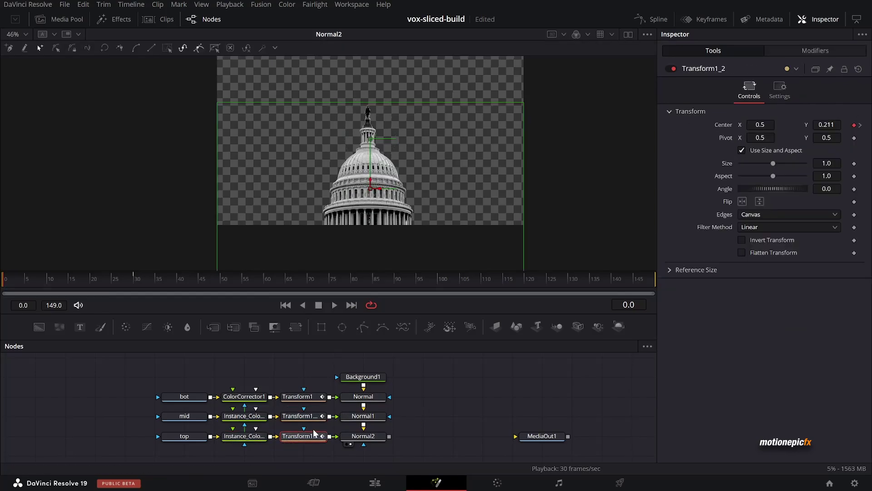
- Select the mid layer's transform, scrub through the opening frames to preview the motion, and return to frame 0
click(307, 418)
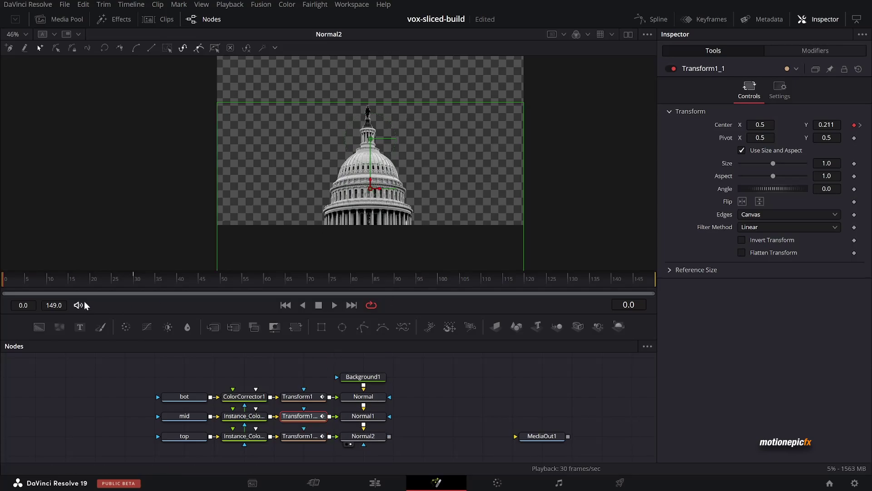
drag(6, 283, 80, 292)
key(Home)
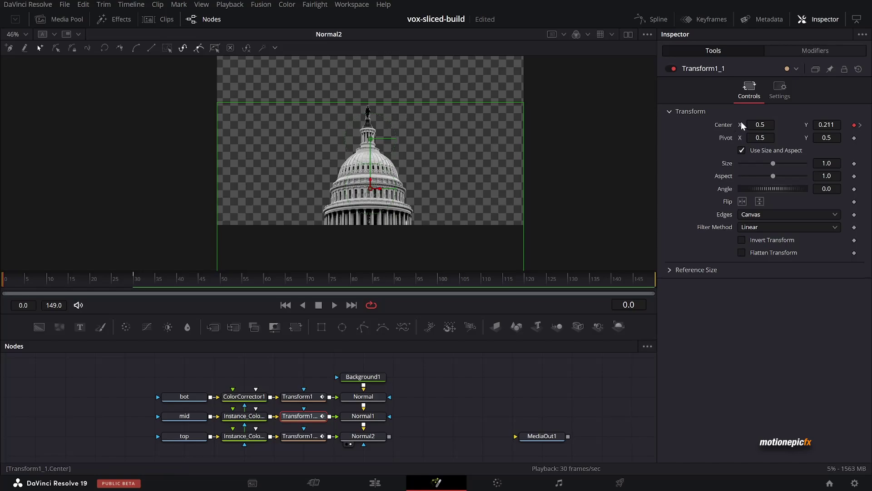
- Set the frame 0 Center Y to -0.057 on the mid transform and -0.511 on the top transform, and play back the motion
drag(827, 124, 750, 125)
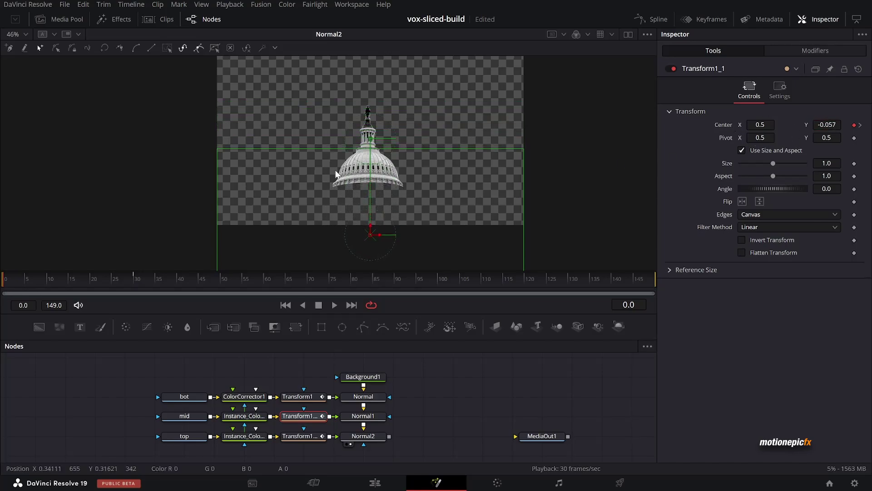
click(306, 438)
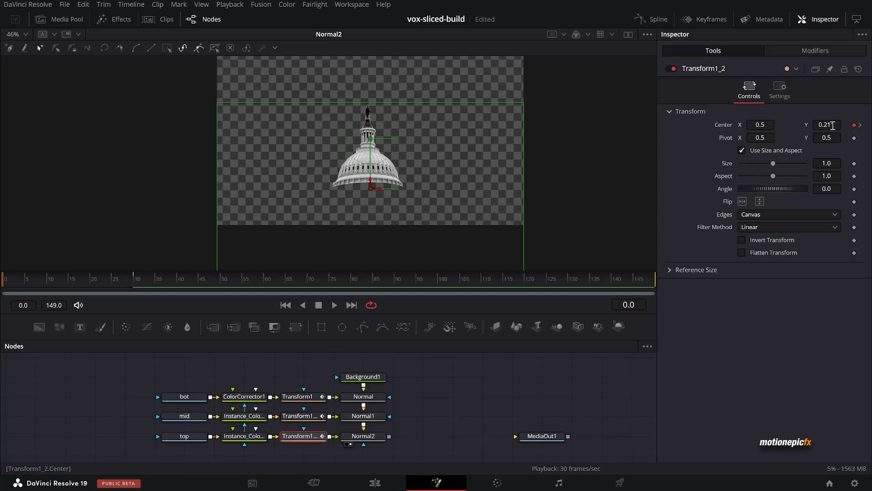
drag(827, 124, 712, 146)
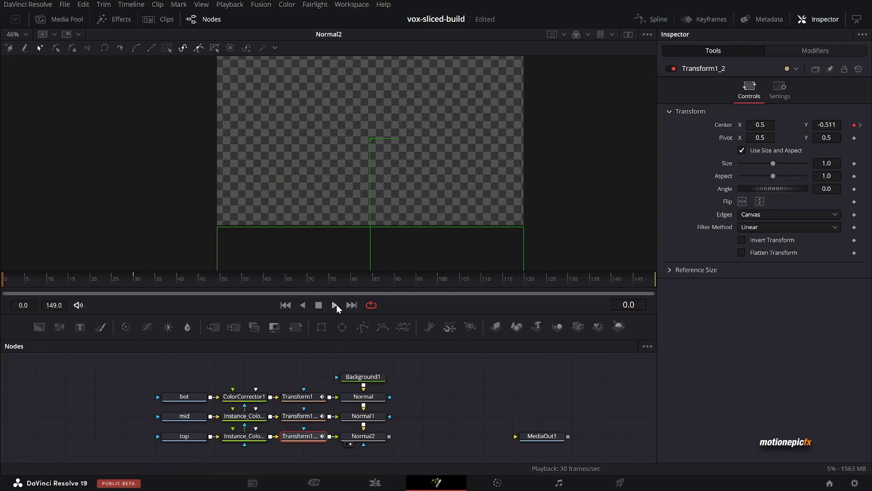
click(335, 305)
click(285, 305)
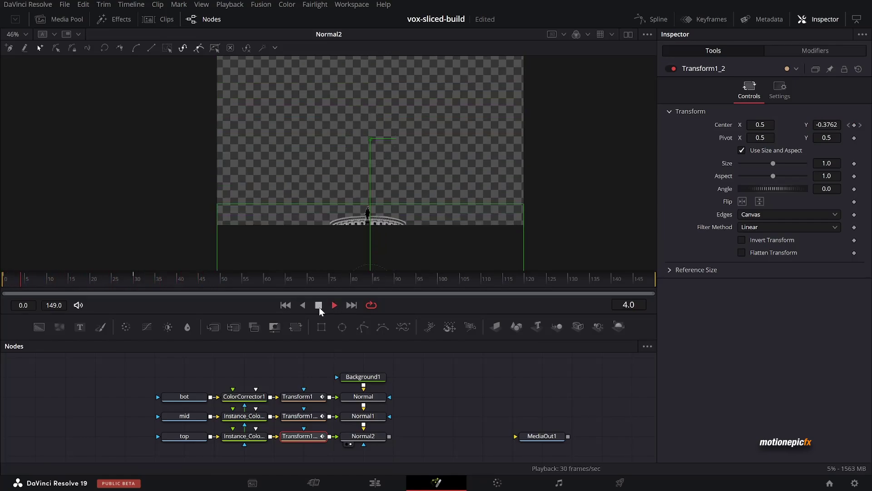
click(319, 305)
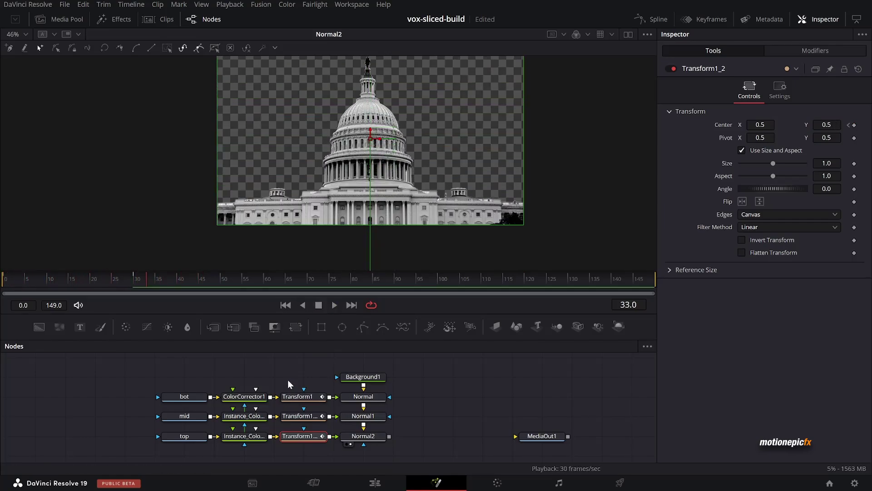
- Select all three transform nodes and open the Spline editor for the selected tools
drag(288, 380, 320, 443)
drag(423, 403, 328, 401)
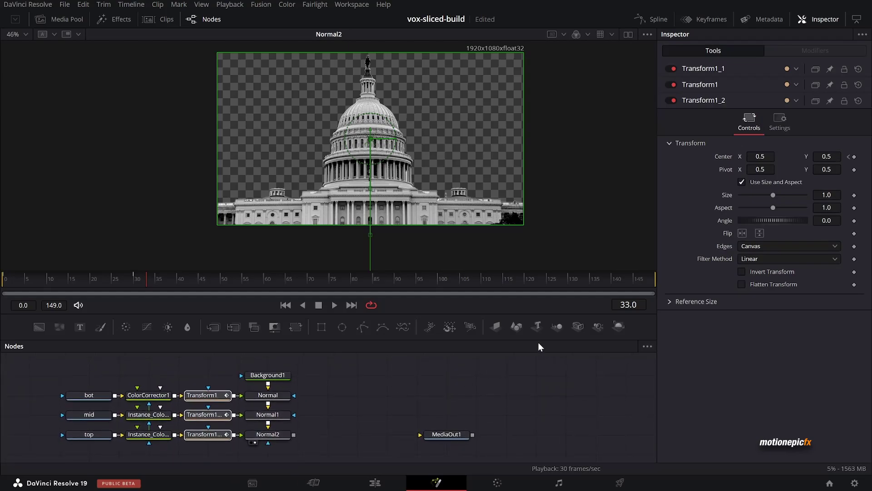
click(654, 20)
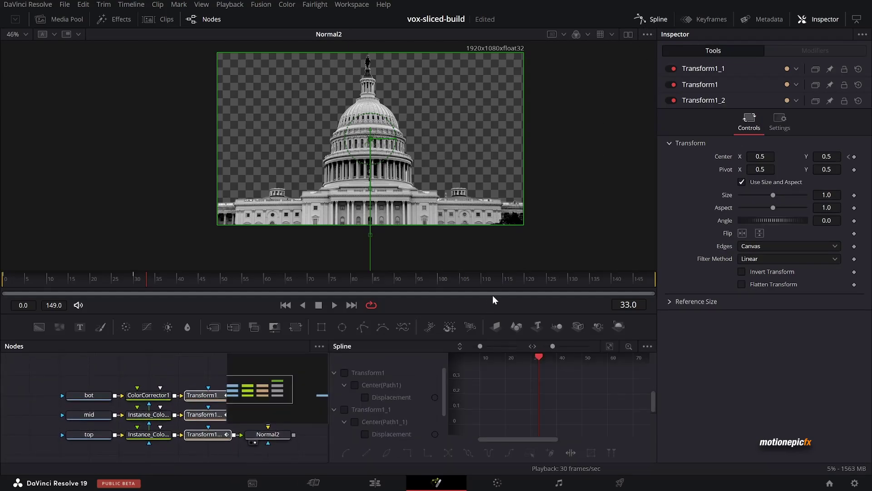
click(649, 346)
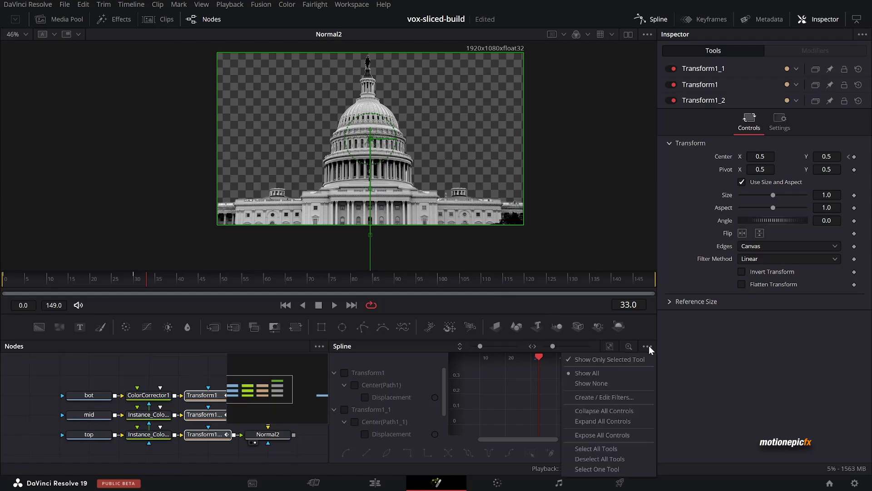
click(601, 359)
- Collapse the three transforms' entries in the Spline editor, display their curves and fit them in the graph
click(333, 372)
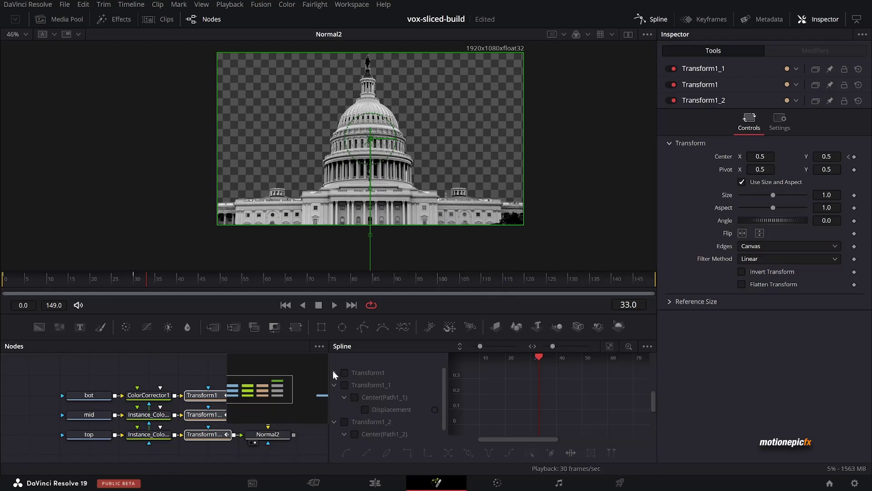
click(334, 385)
click(334, 397)
click(344, 372)
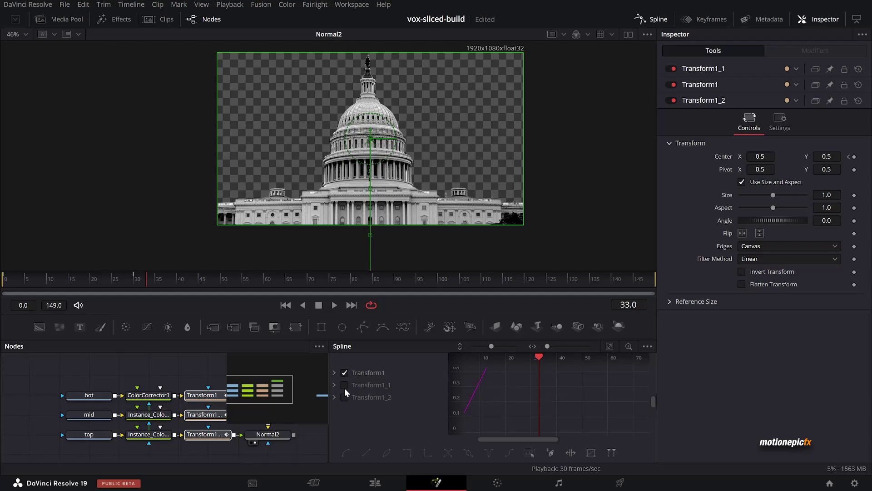
click(344, 385)
click(344, 397)
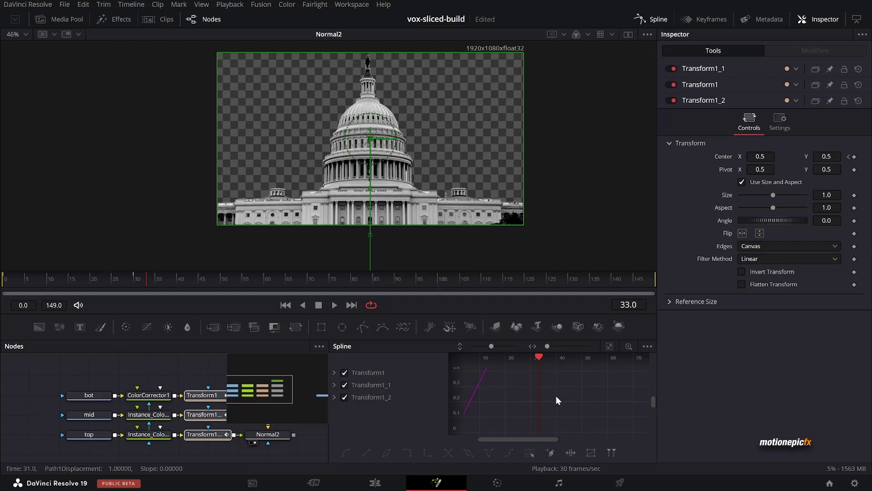
click(610, 345)
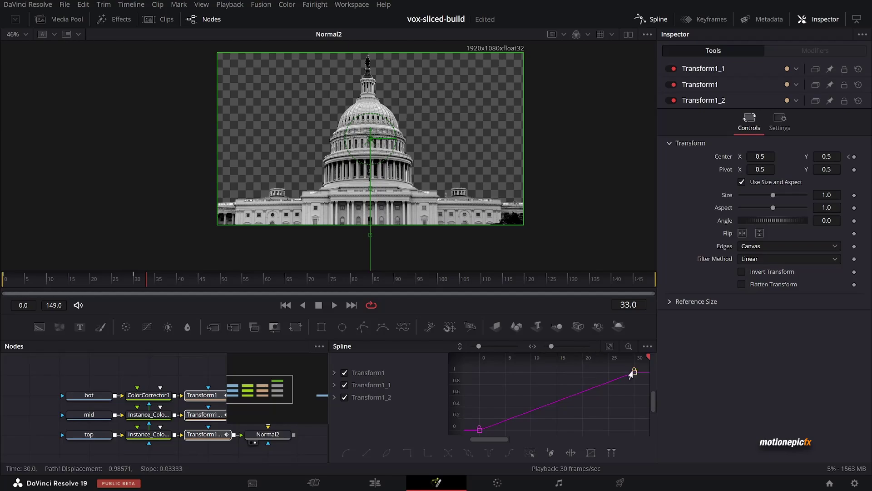
- Select all keyframes of the three transforms and apply the Out Back Cubic easing preset with Out set to 1.0
click(530, 452)
right_click(506, 394)
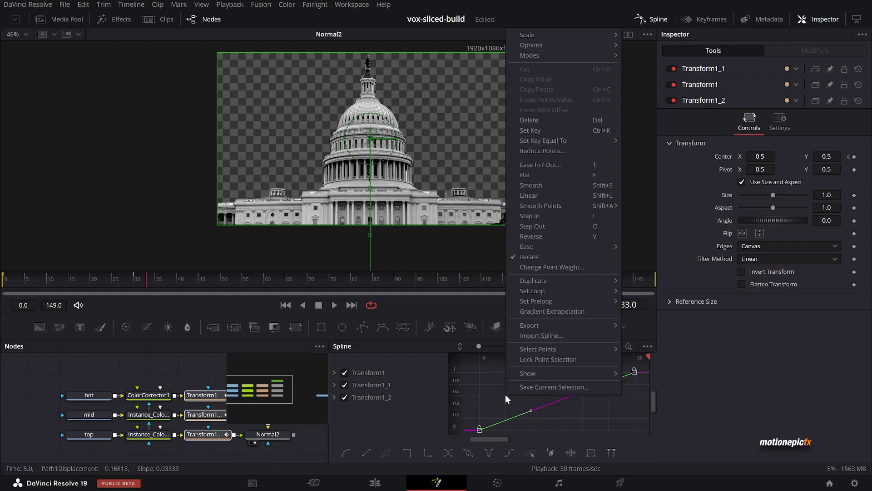
mouse_move(565, 246)
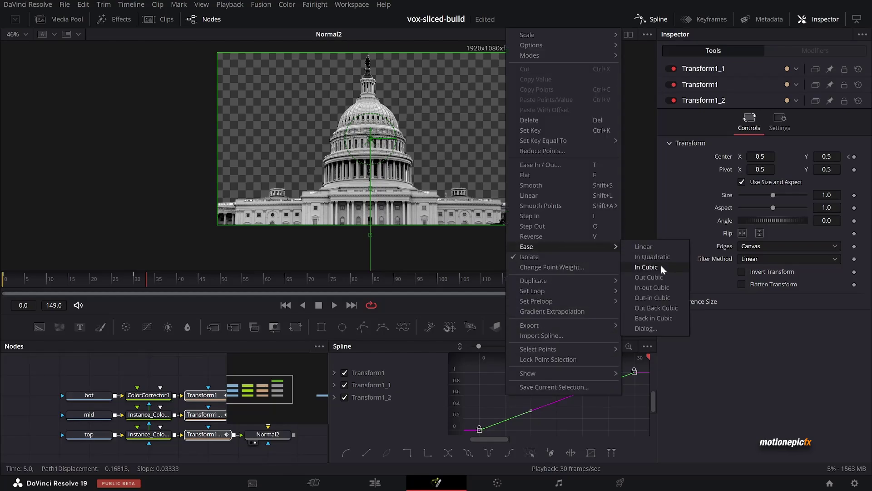
click(648, 328)
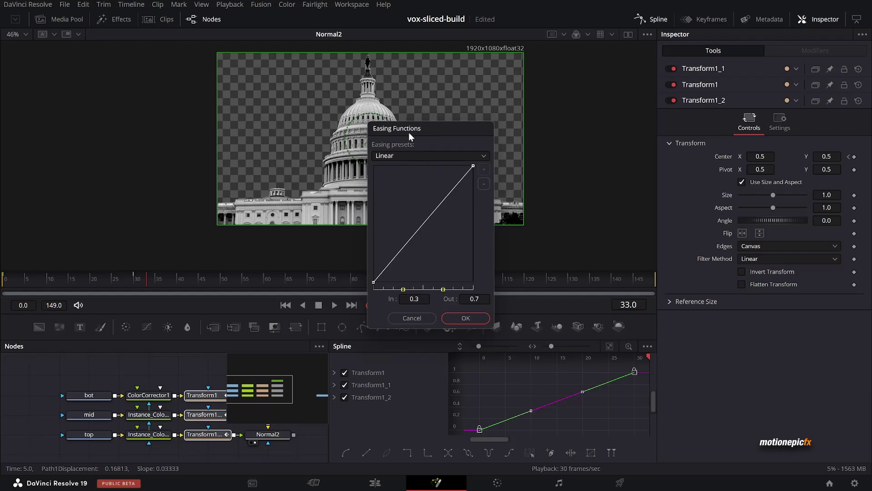
click(397, 156)
click(396, 236)
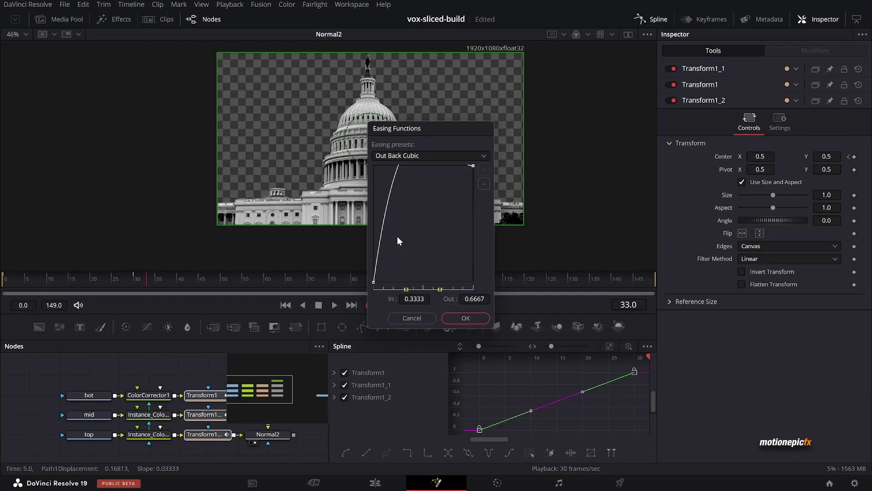
drag(440, 289, 487, 290)
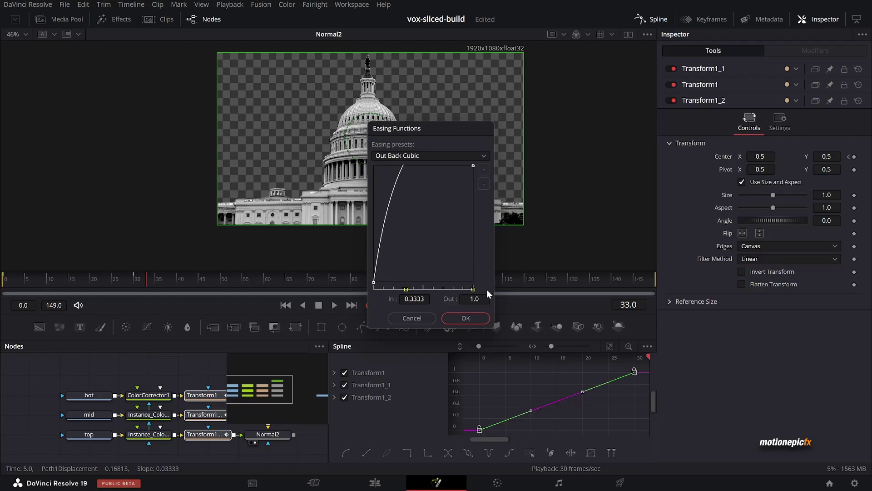
click(461, 319)
- Replay the eased build animation several times from frame 0 and close the Spline editor
click(285, 305)
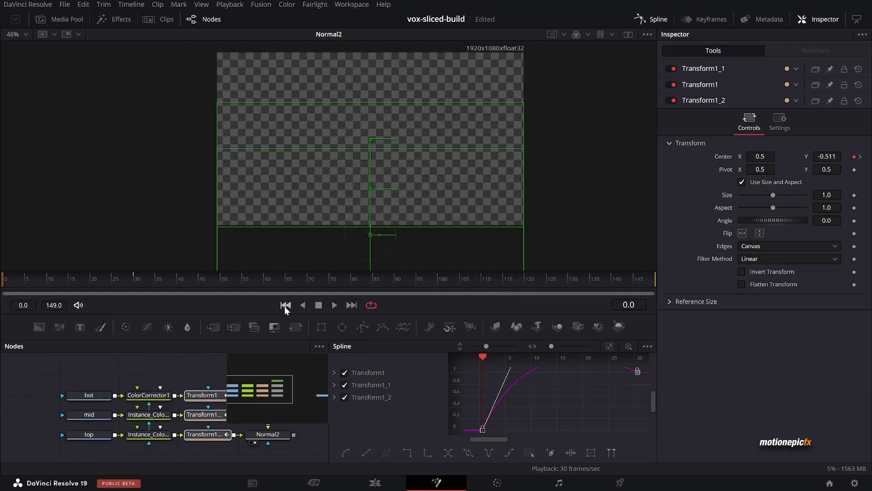
key(space)
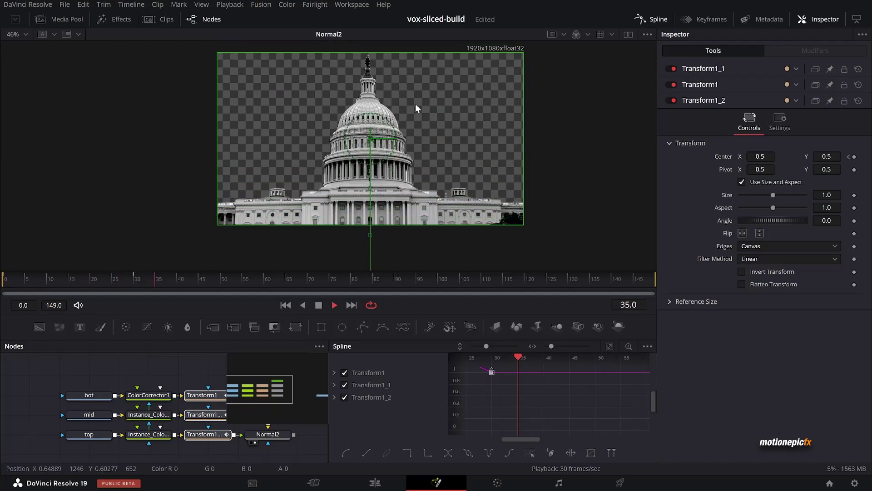
click(284, 305)
click(285, 305)
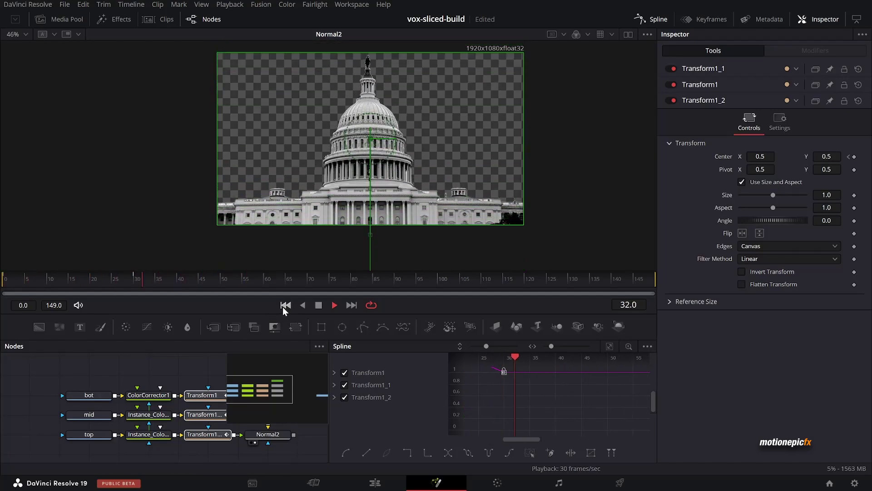
click(285, 306)
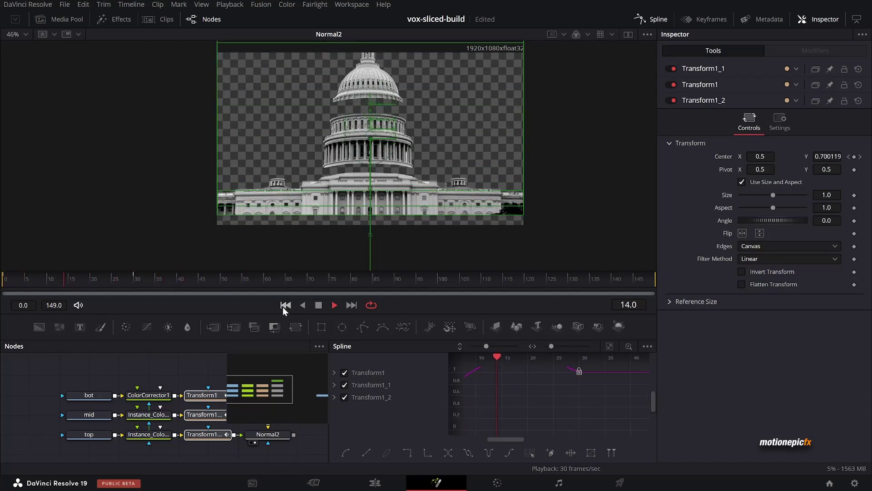
key(space)
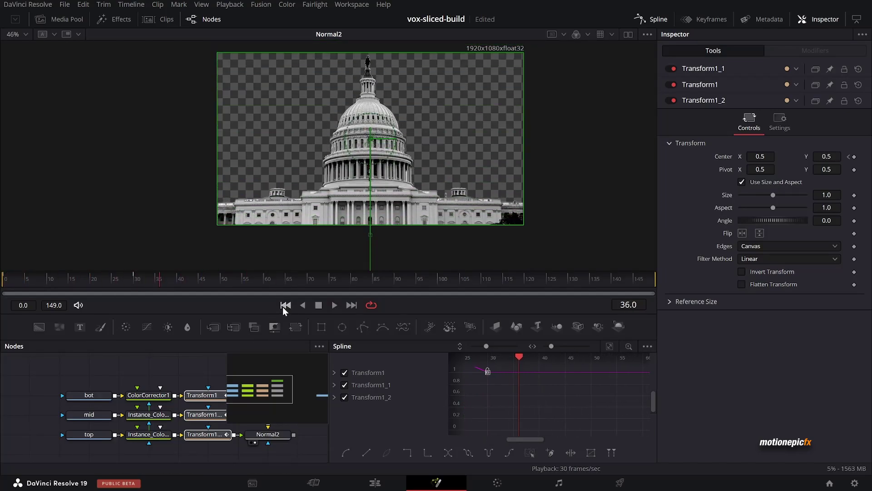
click(652, 19)
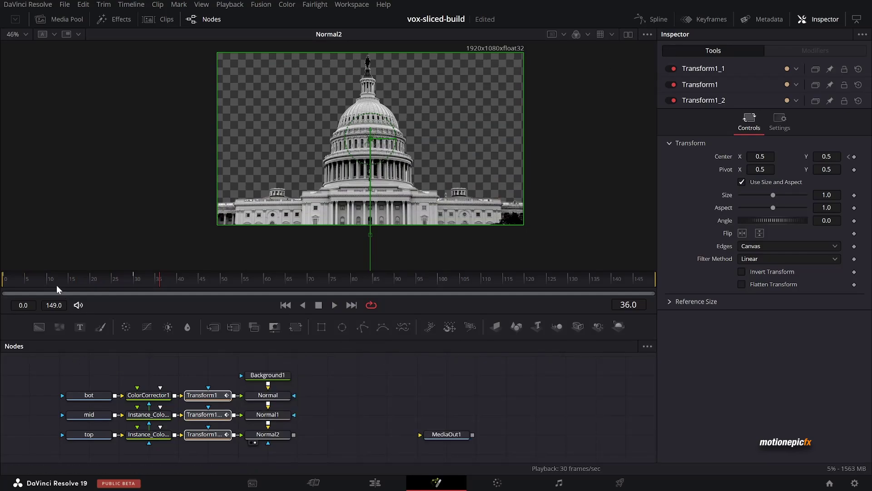
- At frame 14, move the source and color corrector nodes away from the transforms, and shift the top layer's row of nodes down
mouse_move(56, 285)
mouse_down()
mouse_move(34, 280)
mouse_move(64, 279)
mouse_up()
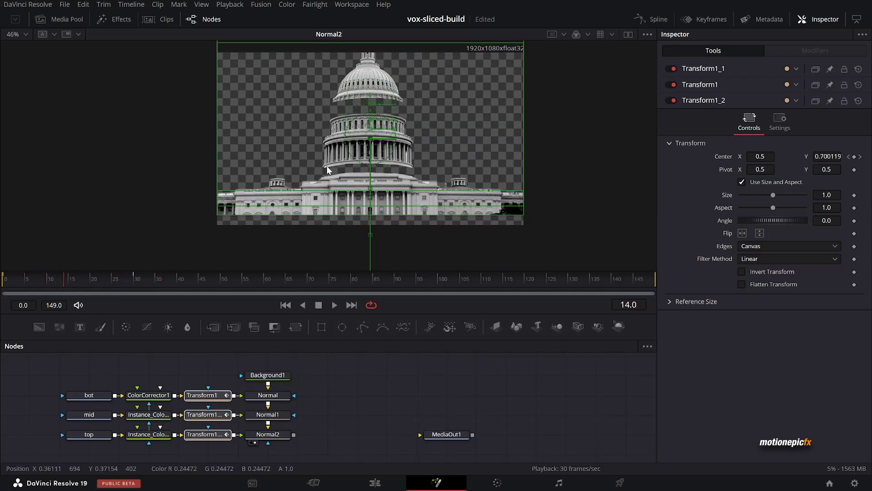
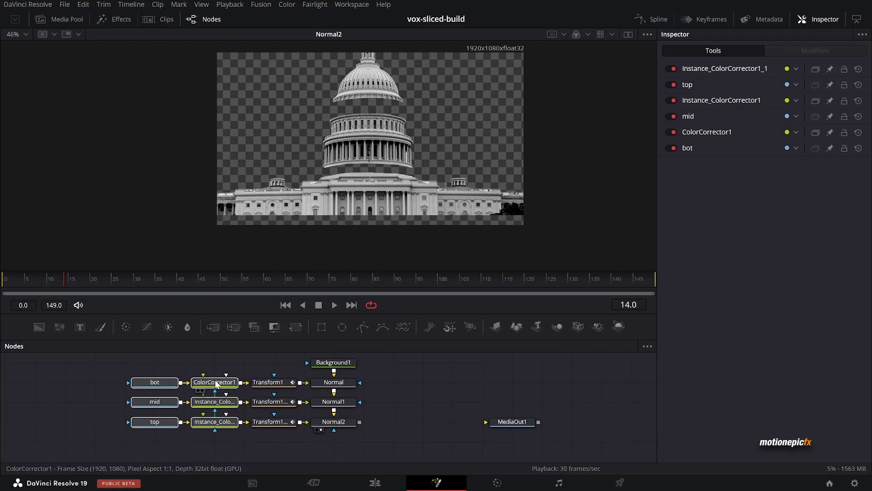
drag(242, 382, 152, 381)
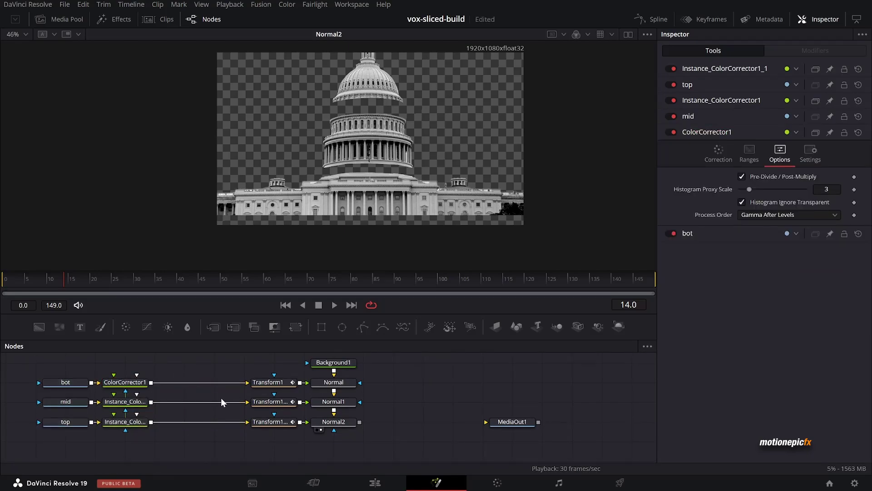
drag(221, 397, 251, 383)
drag(69, 438, 185, 432)
click(99, 389)
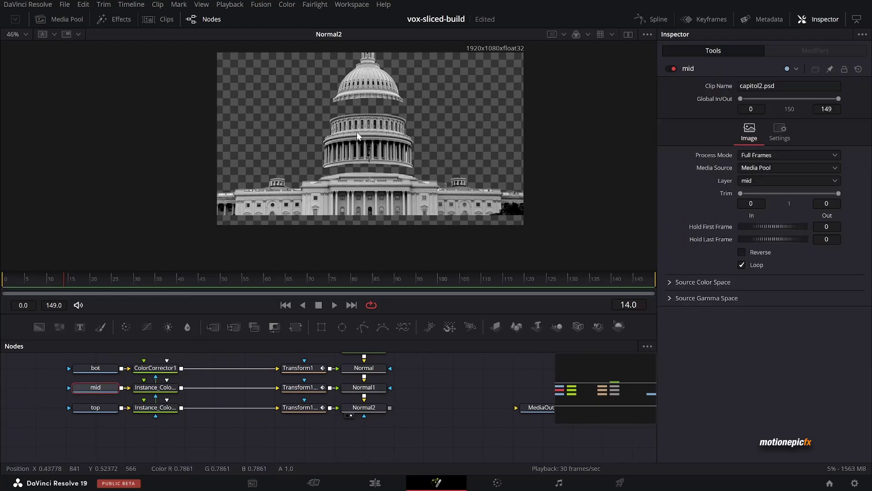
scroll(366, 84, up, 2)
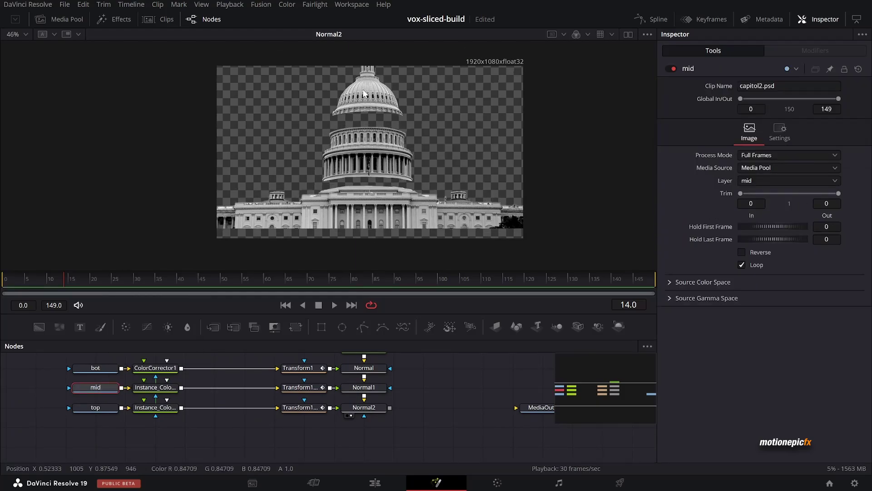
drag(71, 436, 363, 446)
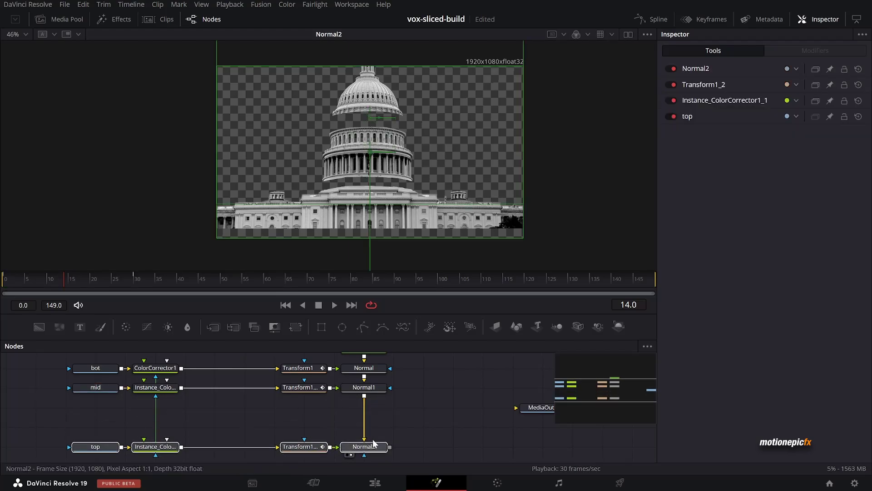
- Merge a new Background node over the mid layer's color corrector and align Merge1 in the row before the mid transform
click(168, 390)
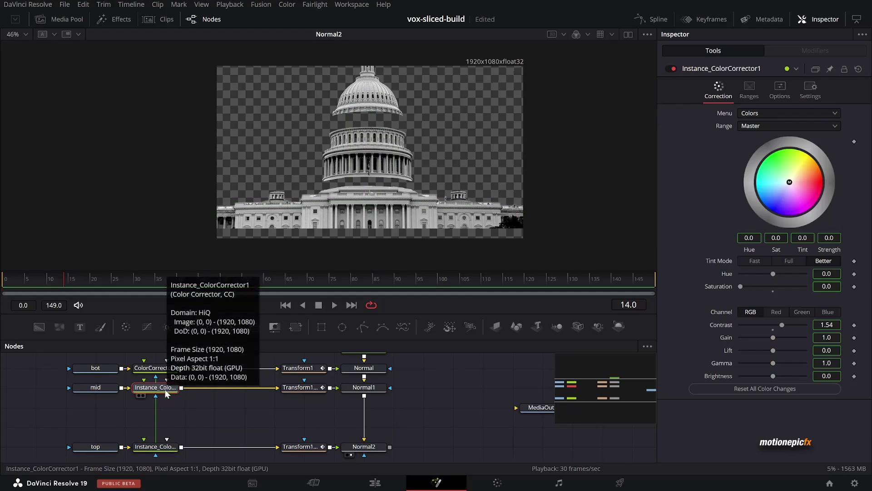
click(39, 327)
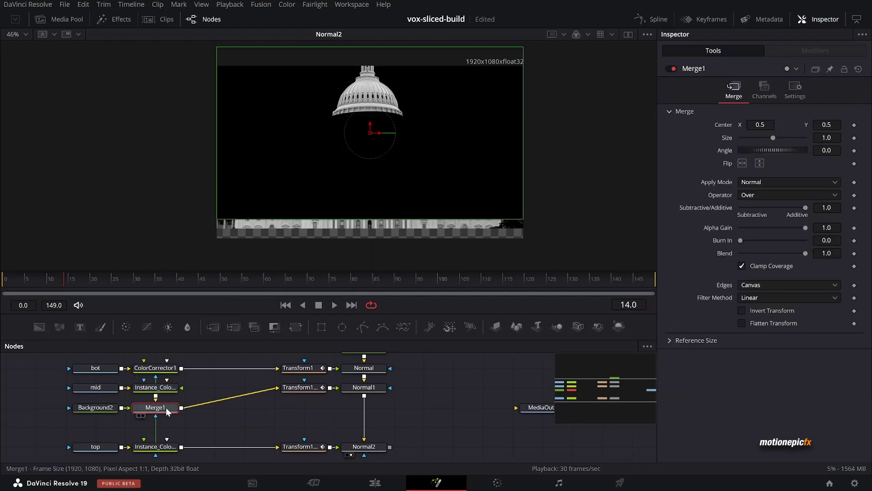
drag(162, 411, 232, 389)
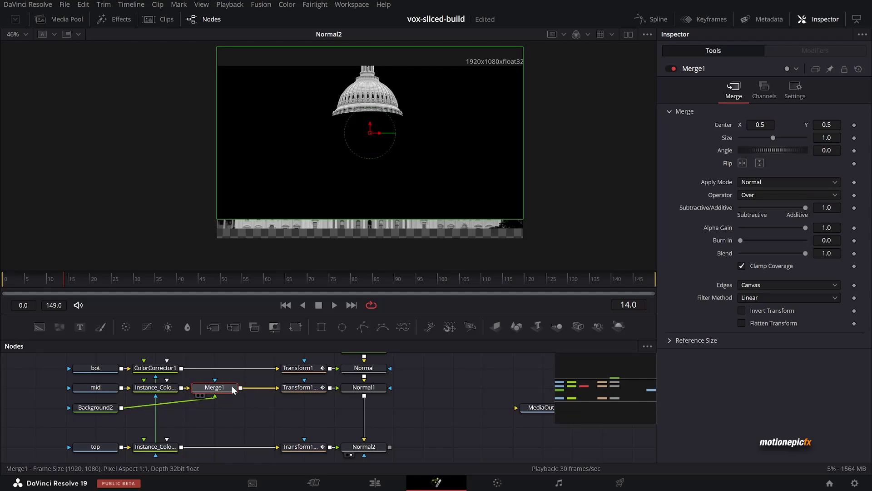
- Change the color of Background2 to bright lime green, #aaff00
click(105, 409)
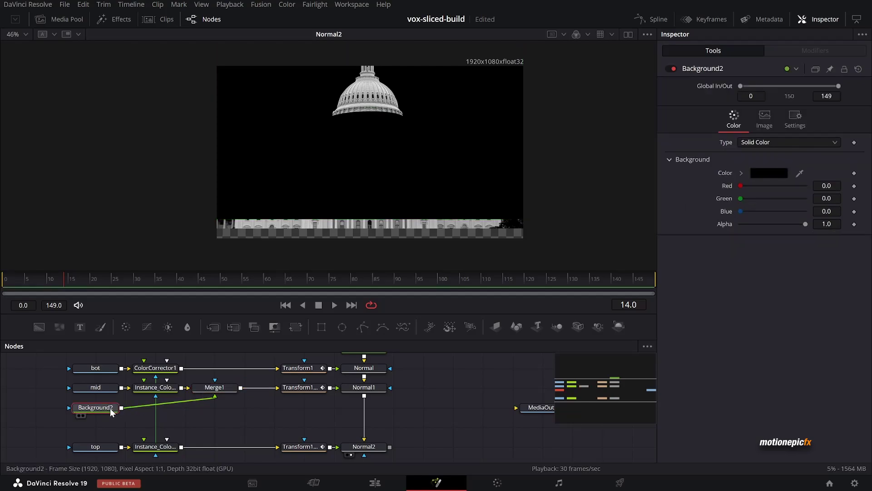
click(777, 176)
click(412, 165)
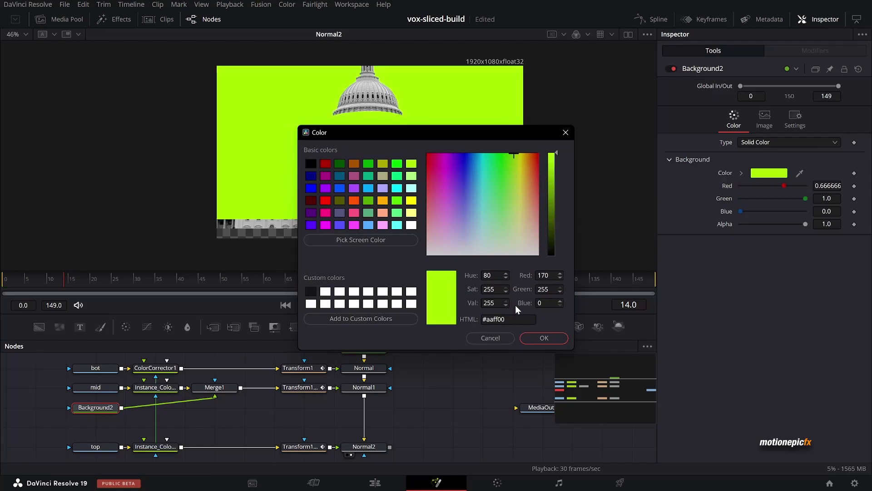
click(544, 338)
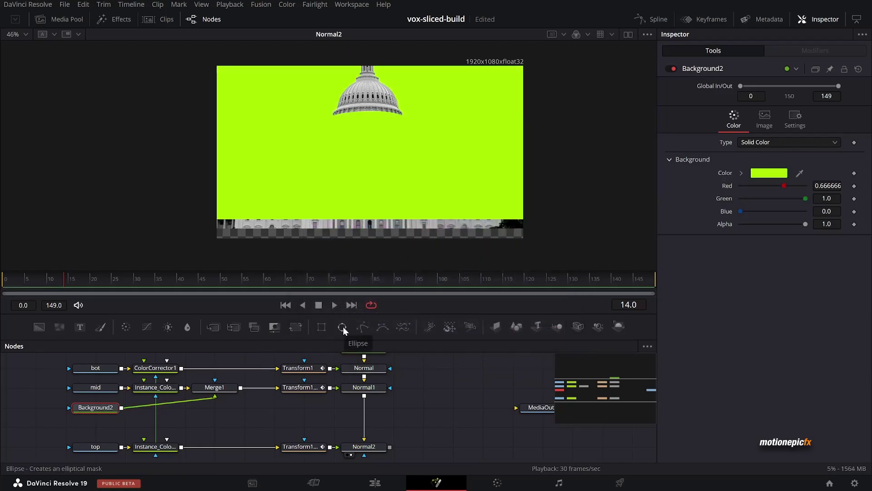
- Mask Background2 with an ellipse about 0.269 wide and 0.039 high, placed at the underside of the mid slice
drag(344, 330, 89, 409)
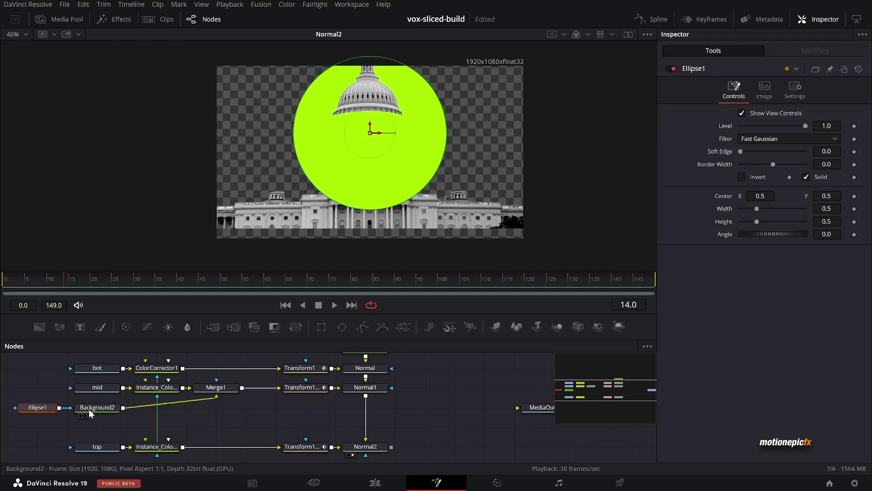
drag(368, 55, 362, 131)
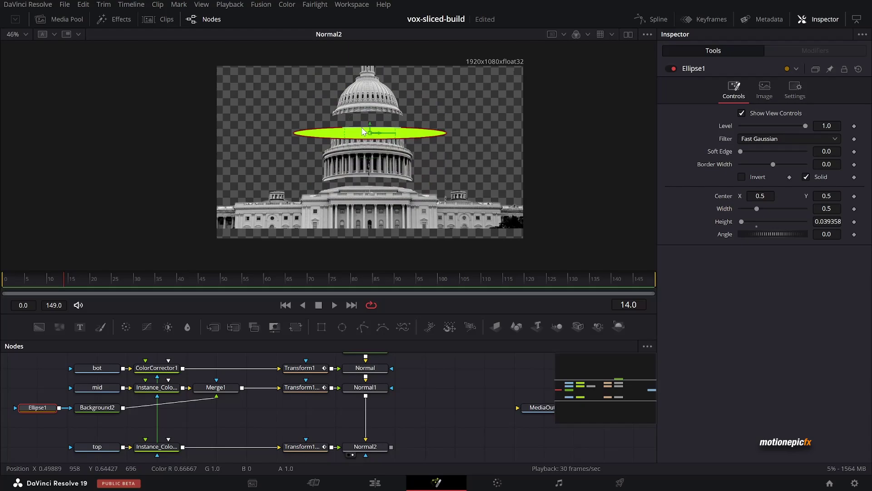
drag(294, 133, 362, 176)
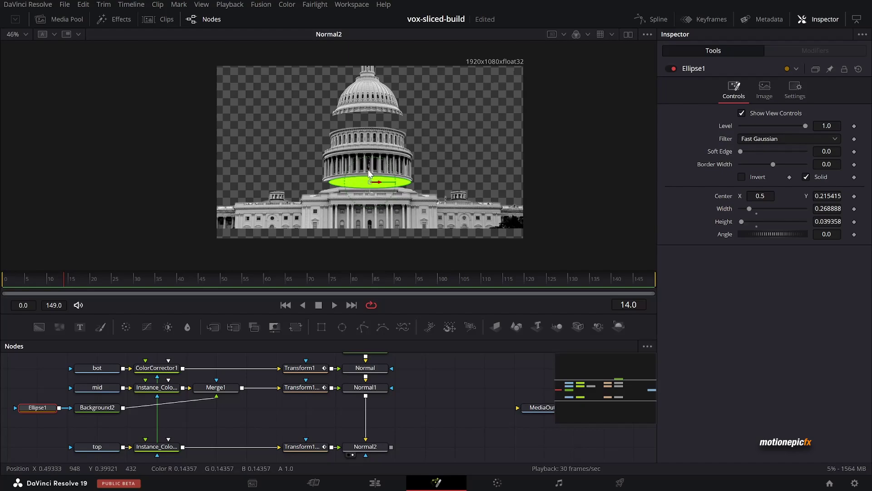
- Fit Ellipse1 to the mid slice's bottom edge with center X 0.4928, Y about 0.2197 and width about 0.2874
scroll(363, 174, up, 6)
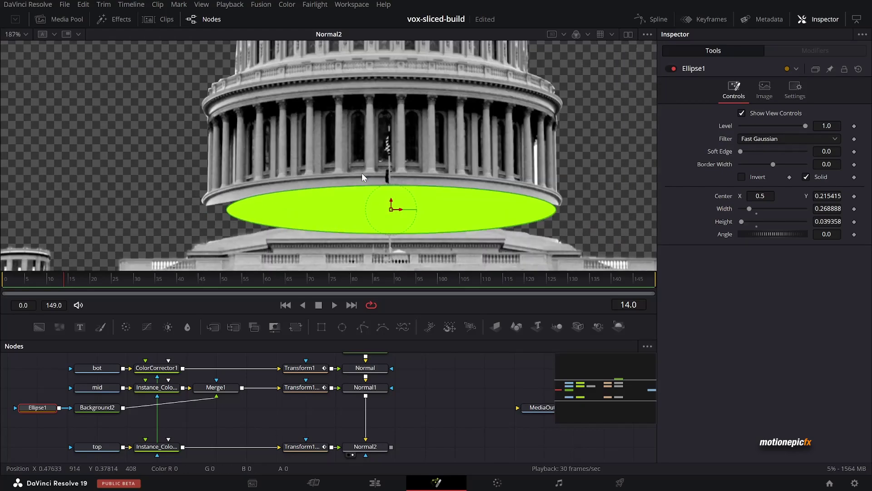
double_click(763, 196)
text(0.49)
key(Return)
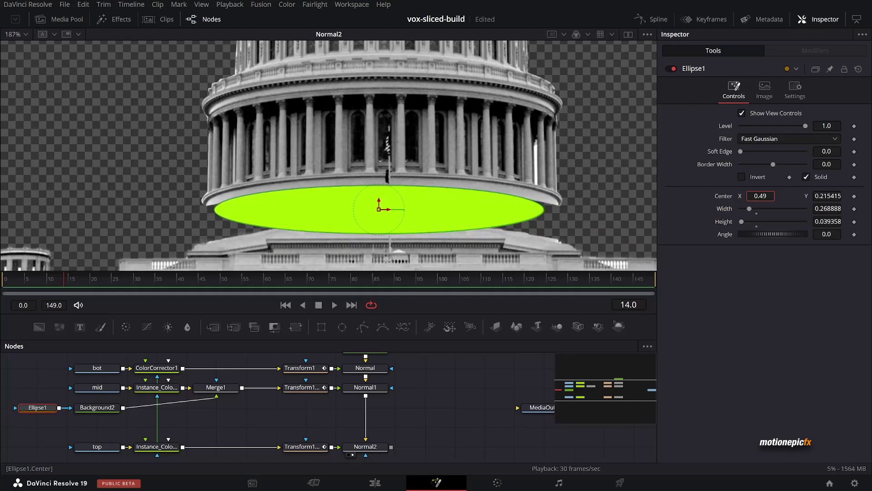
drag(823, 205, 832, 199)
drag(776, 196, 827, 199)
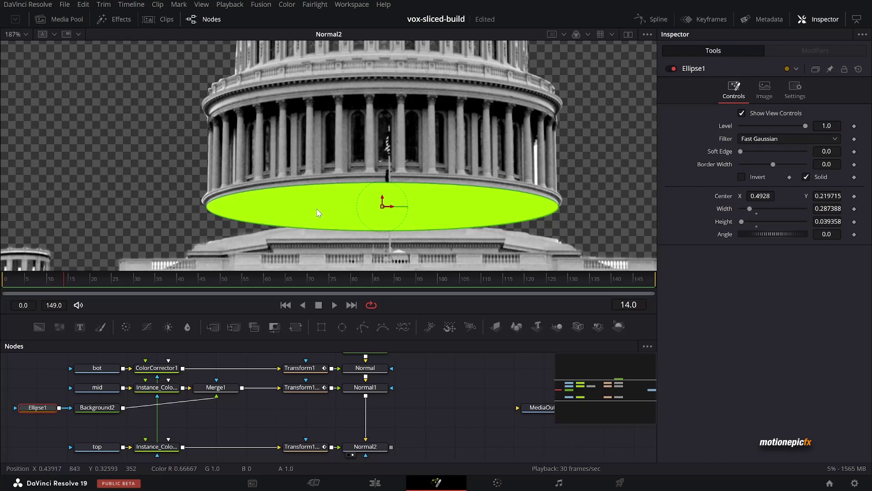
- Set the operator of Merge1 to Under so the green fill sits behind the mid slice
click(214, 388)
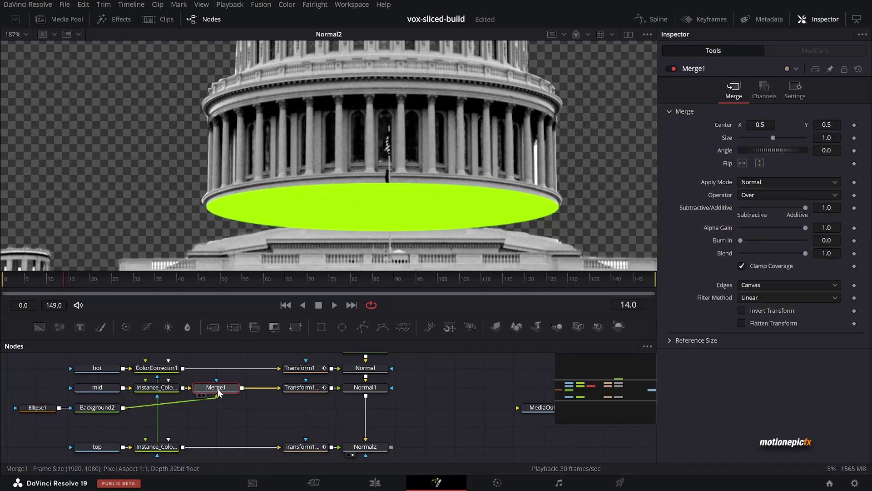
click(753, 195)
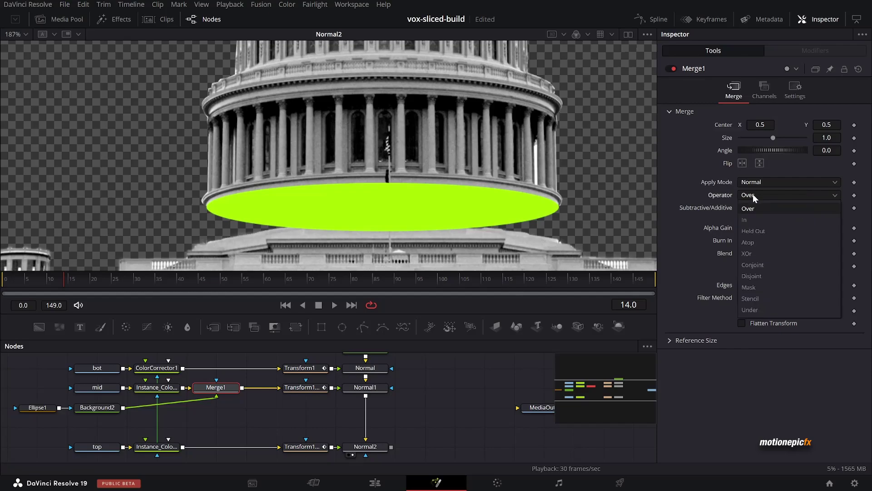
click(752, 309)
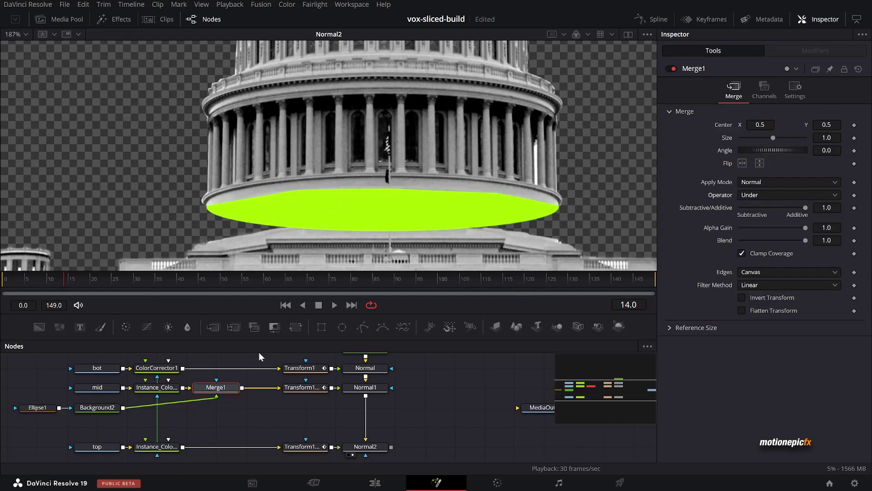
- Move the Ellipse1 and Background2 nodes together so they line up beneath the mid source and its color corrector
drag(122, 426, 14, 401)
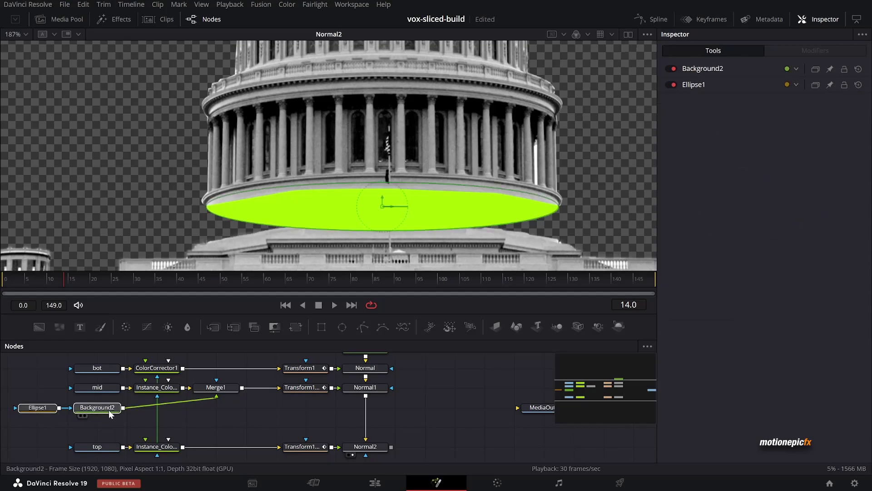
drag(116, 408, 146, 408)
click(217, 418)
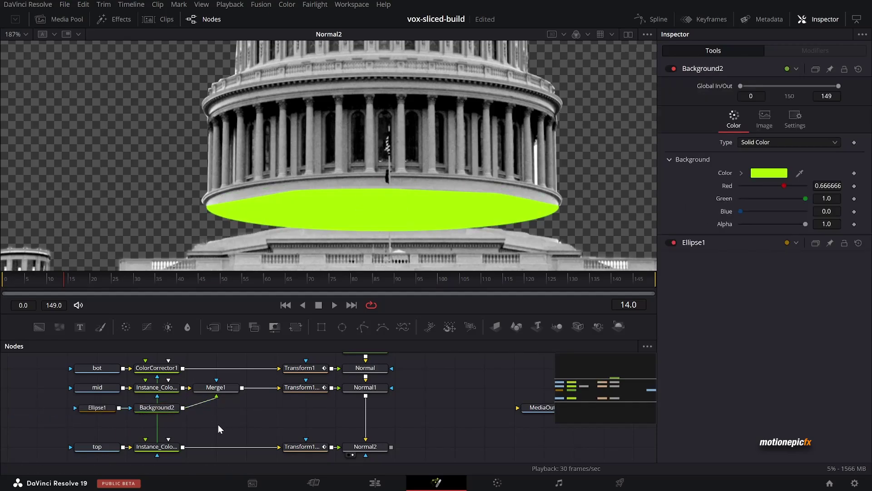
- Duplicate Ellipse1 and Background2 below the top layer's nodes, merge the copy over its color corrector and align Merge2 in the row
drag(225, 419, 244, 410)
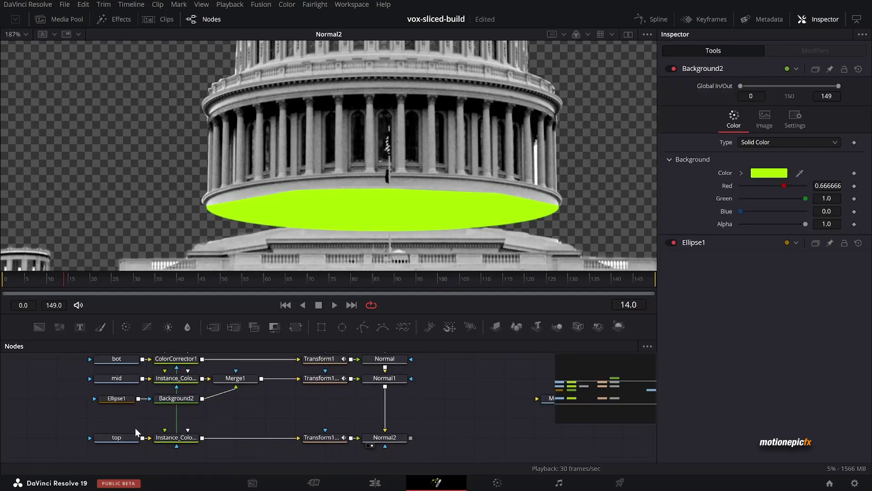
scroll(358, 131, down, 5)
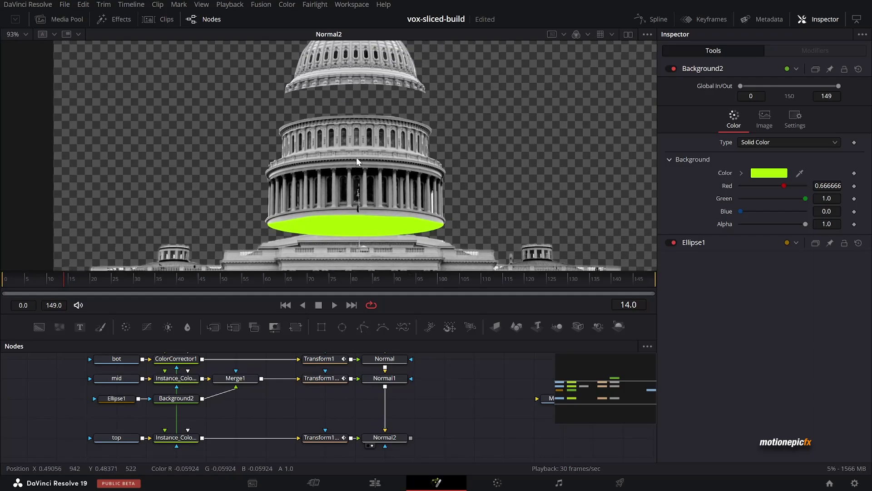
scroll(357, 155, up, 2)
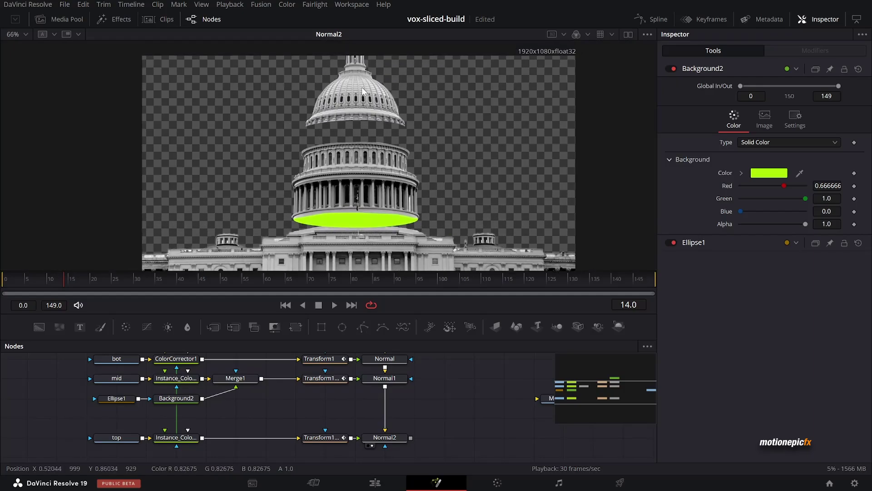
scroll(357, 154, down, 2)
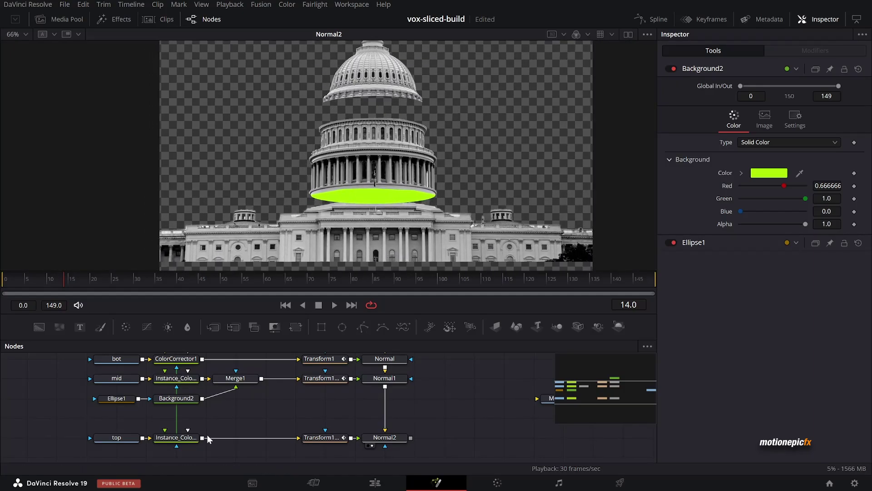
scroll(224, 424, down, 2)
click(207, 411)
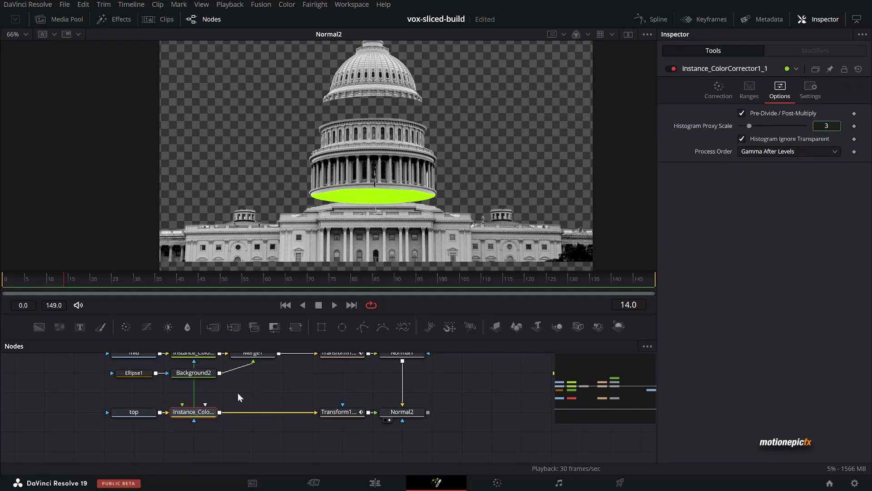
drag(99, 397, 190, 375)
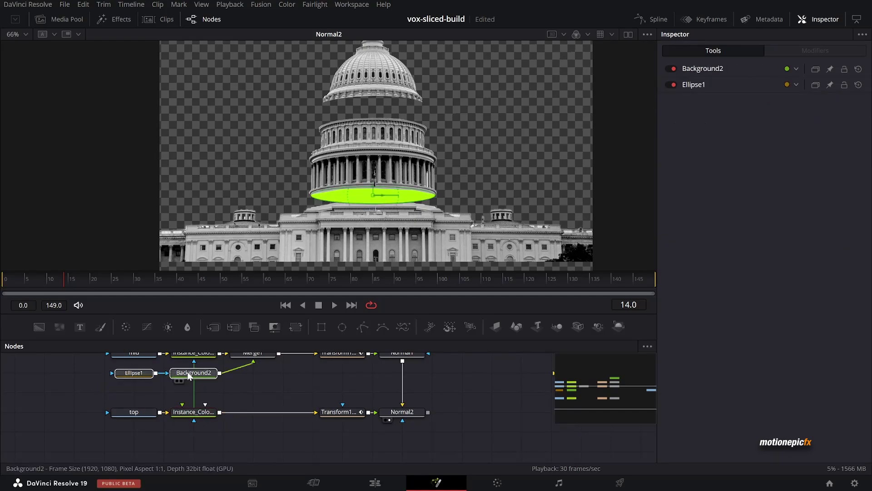
key(ctrl+c)
scroll(227, 397, down, 2)
click(154, 433)
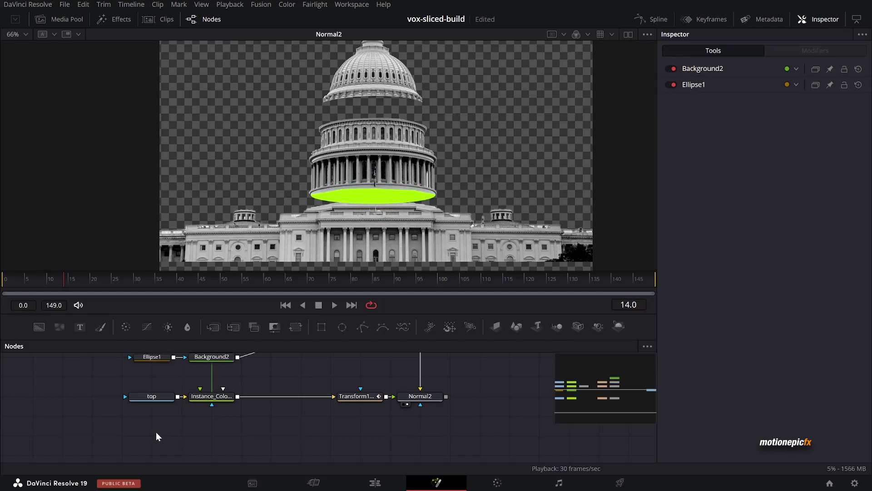
key(ctrl+v)
drag(164, 435, 238, 398)
drag(286, 414, 284, 399)
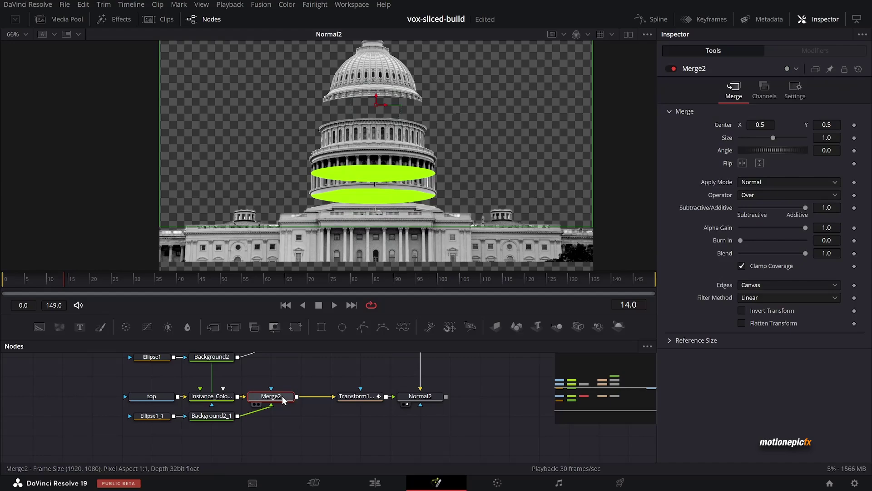
- Fit Ellipse1_1 to the dome's bottom edge with center X 0.4924, Y about 0.511 and width about 0.2274
click(152, 416)
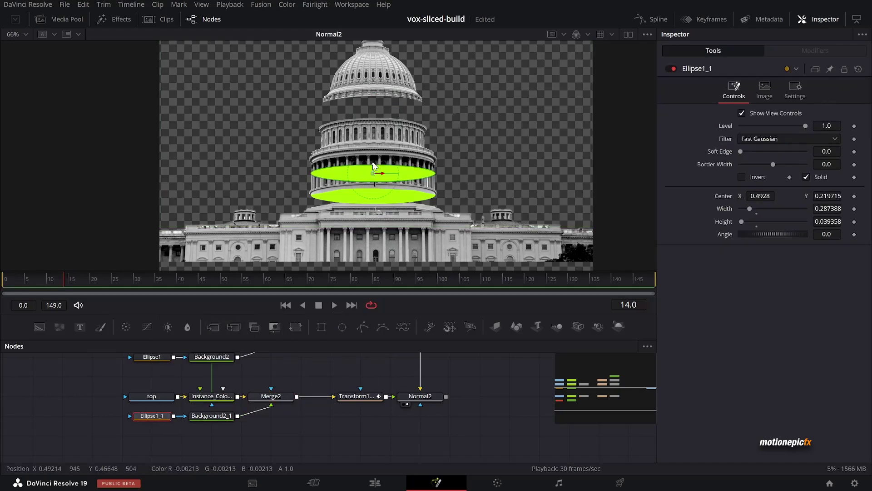
drag(372, 165, 363, 92)
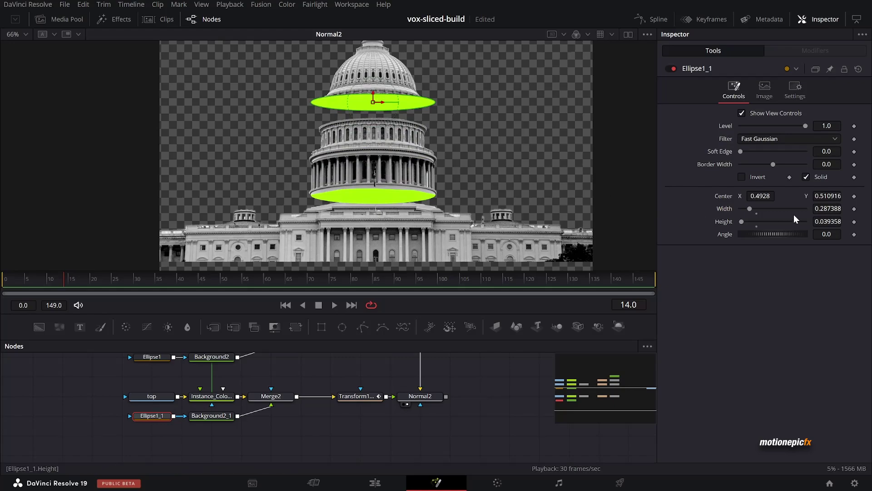
drag(831, 210, 823, 209)
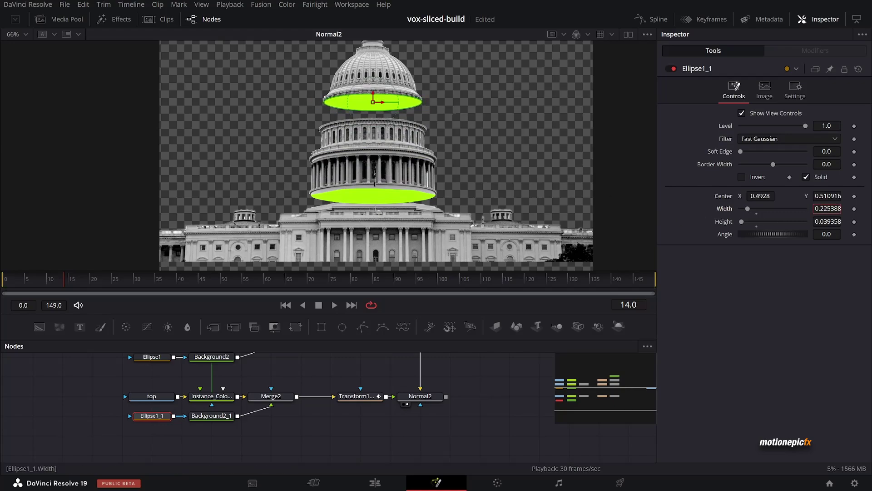
scroll(380, 91, up, 6)
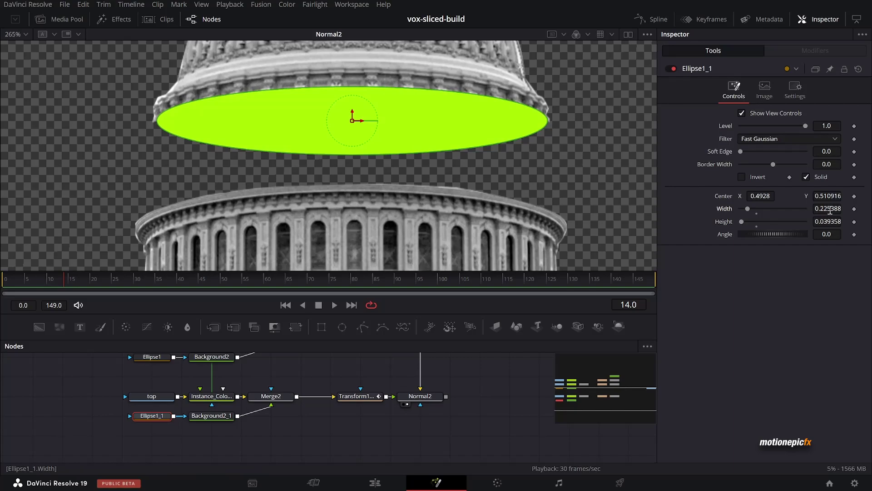
drag(828, 209, 830, 209)
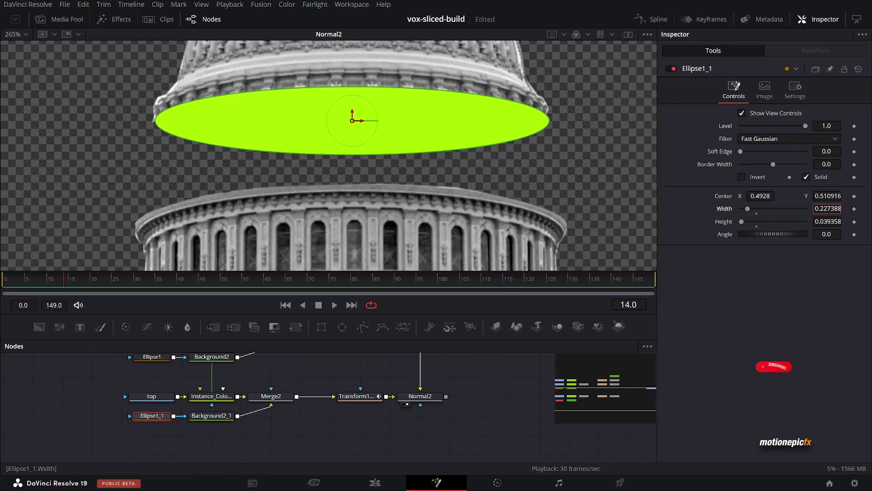
drag(760, 196, 759, 196)
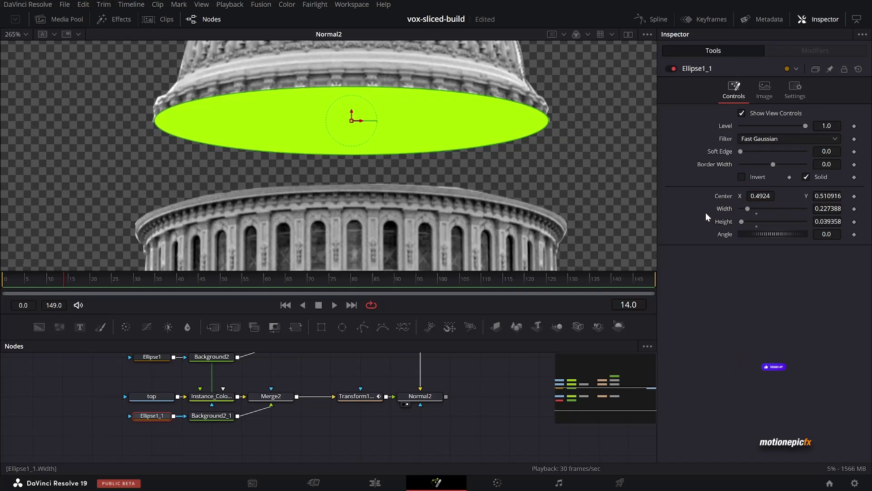
- Set the operator of Merge2 to Under so the green fill sits behind the dome slice
click(286, 401)
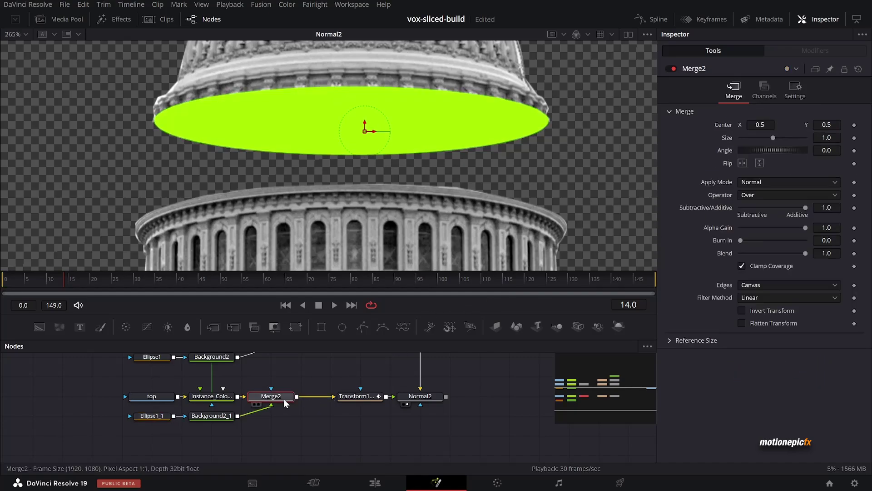
click(763, 195)
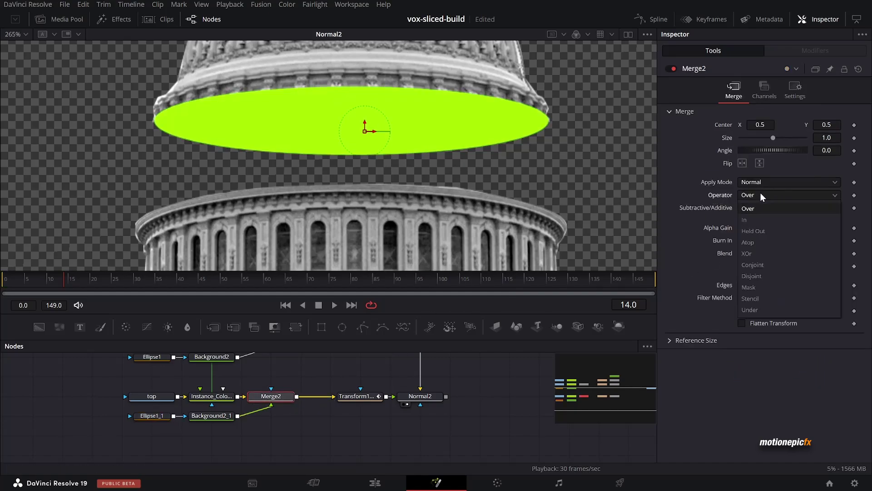
click(750, 310)
scroll(396, 140, down, 8)
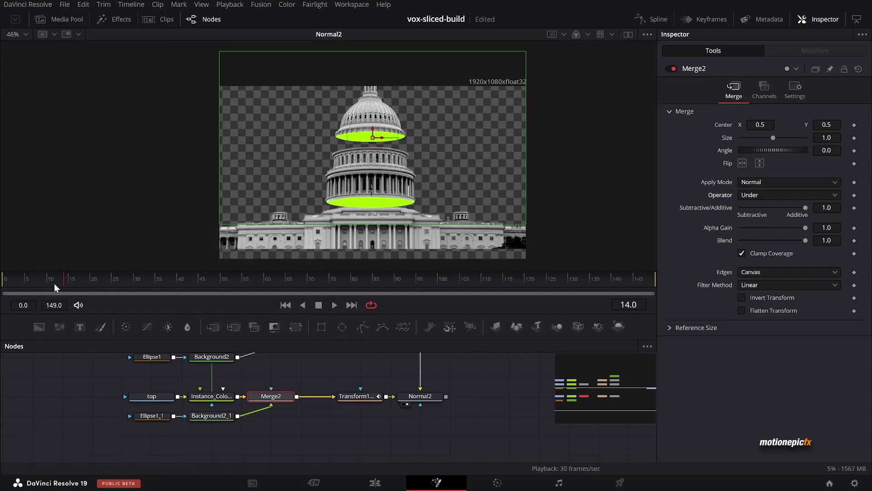
- At frame 8, set the operator of the Normal1 merge to Under so the mid slice goes behind the base
mouse_move(46, 282)
mouse_down()
mouse_move(26, 280)
mouse_move(56, 284)
mouse_move(38, 282)
mouse_up()
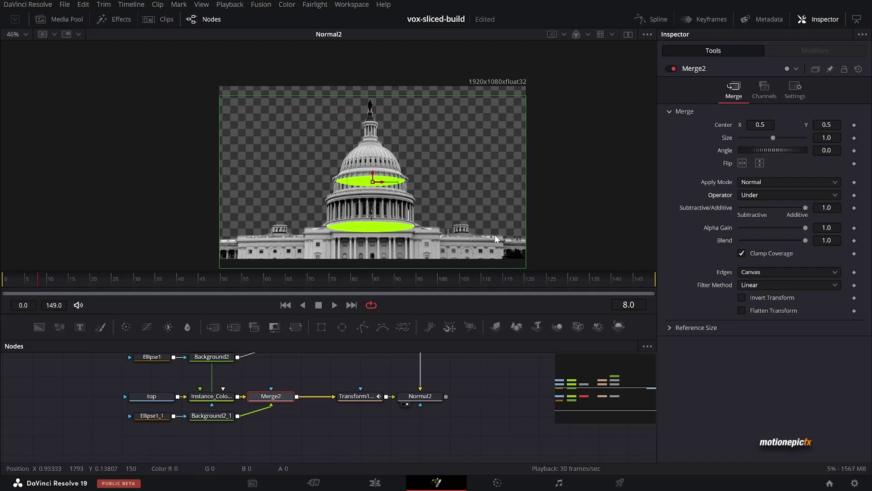
drag(322, 372, 296, 398)
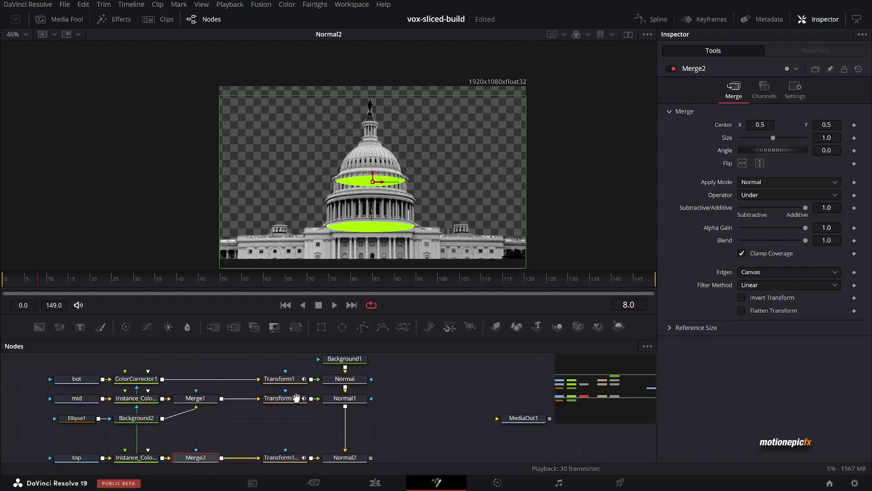
click(198, 399)
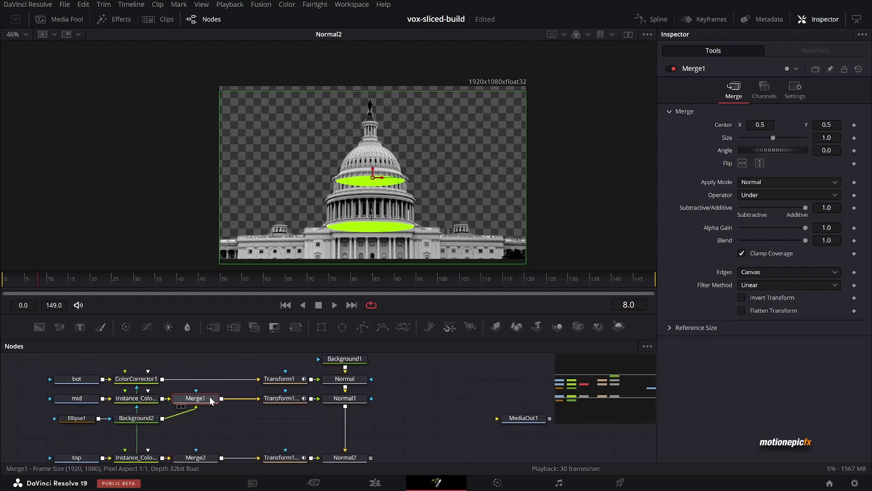
click(354, 399)
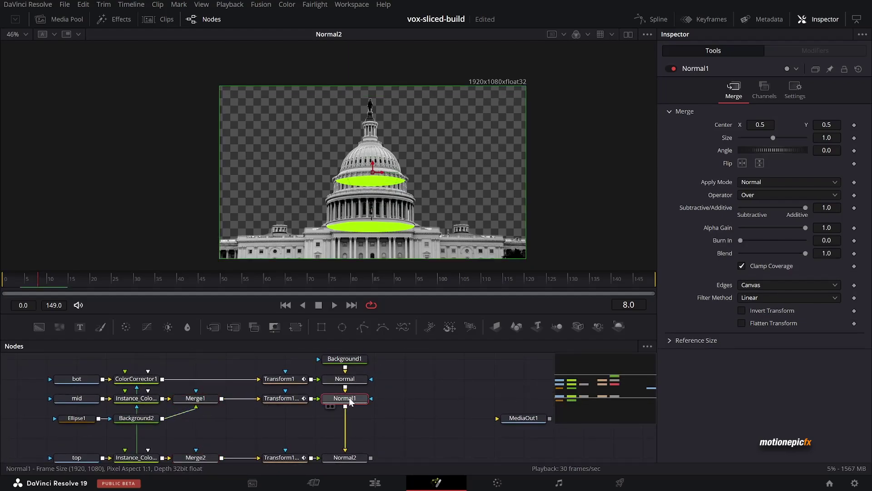
click(759, 195)
click(749, 309)
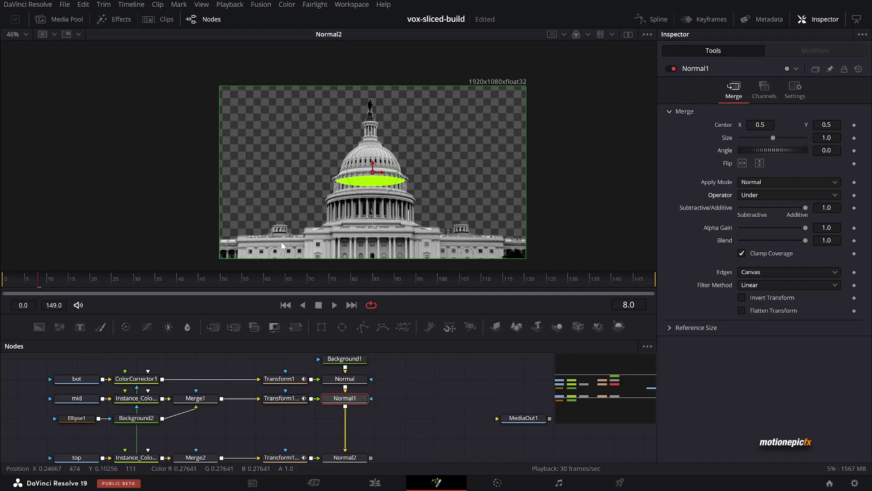
- Set the operator of the Normal2 merge to Under so the dome slice sits behind the lower slices
scroll(444, 373, down, 2)
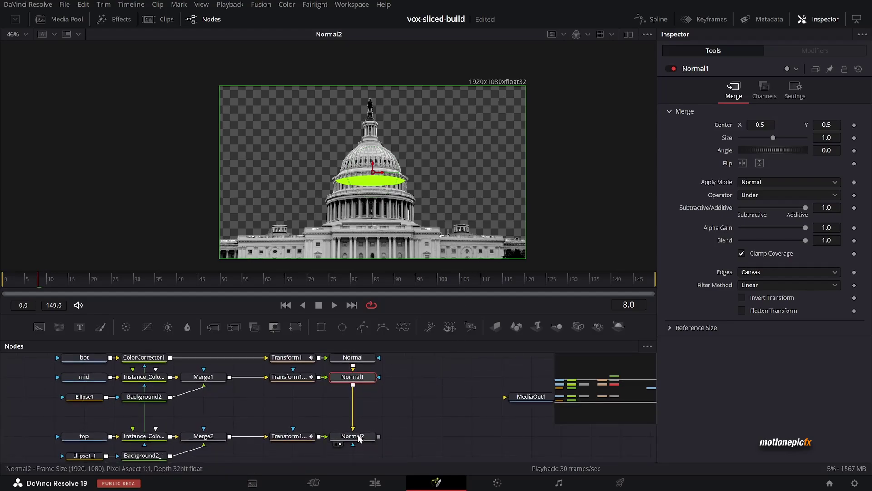
click(359, 437)
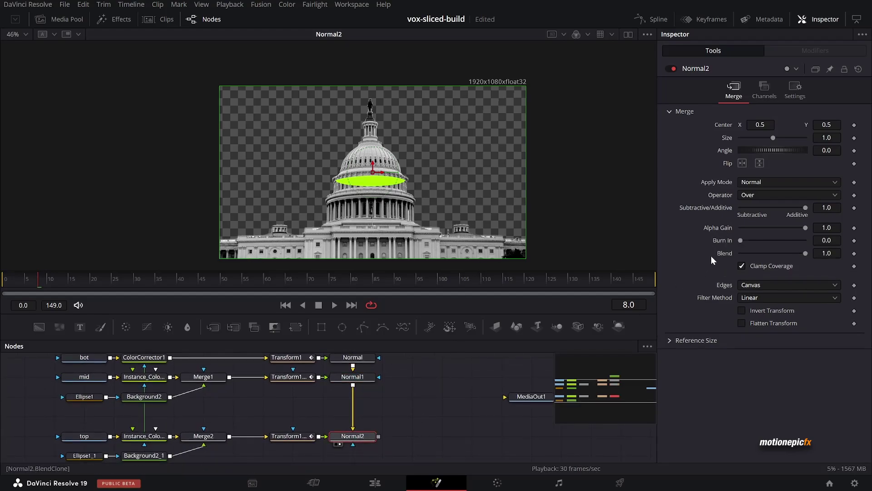
click(753, 196)
click(751, 307)
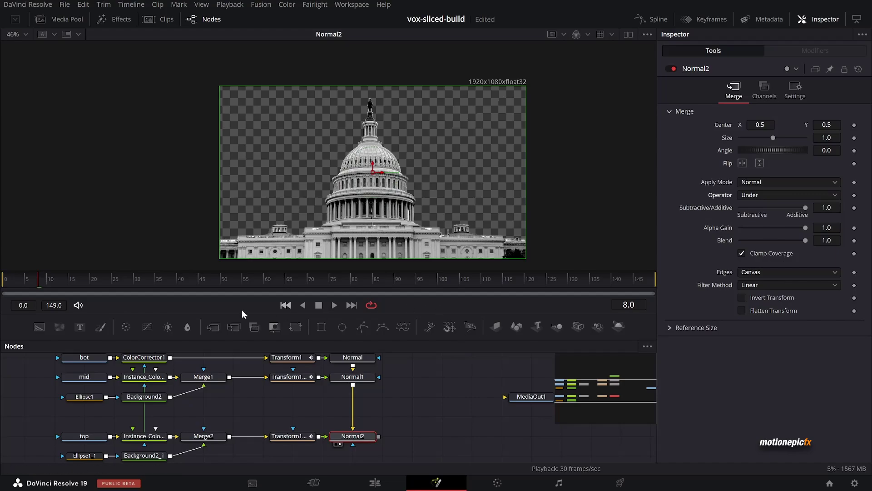
- At frame 33, lower the Normal2 merge's center Y to 0.4972 to close the green gap under the dome
drag(15, 277, 146, 279)
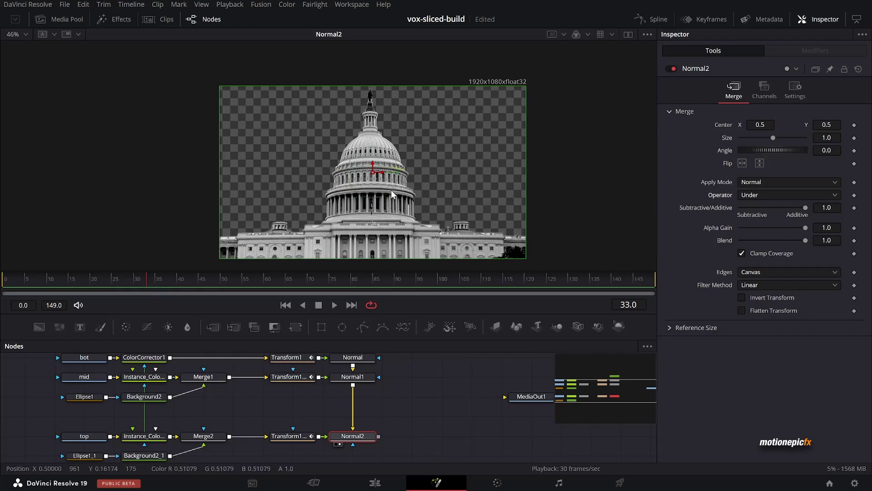
scroll(395, 161, up, 8)
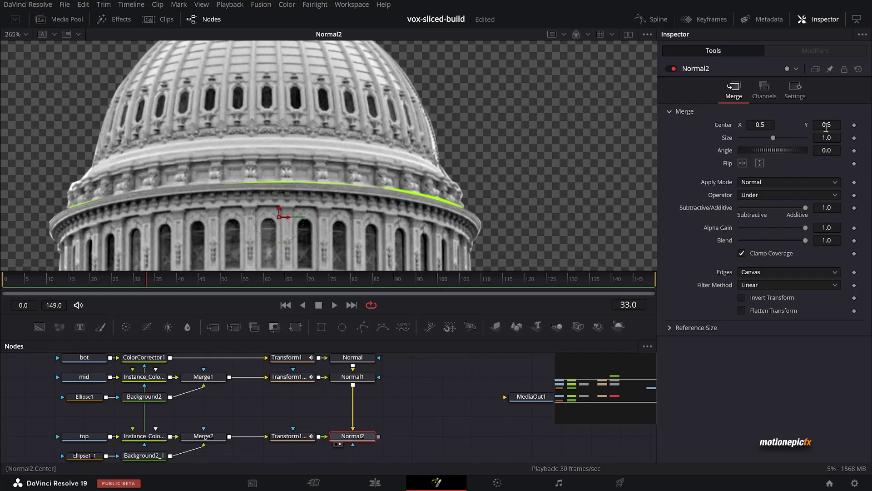
drag(833, 127, 832, 126)
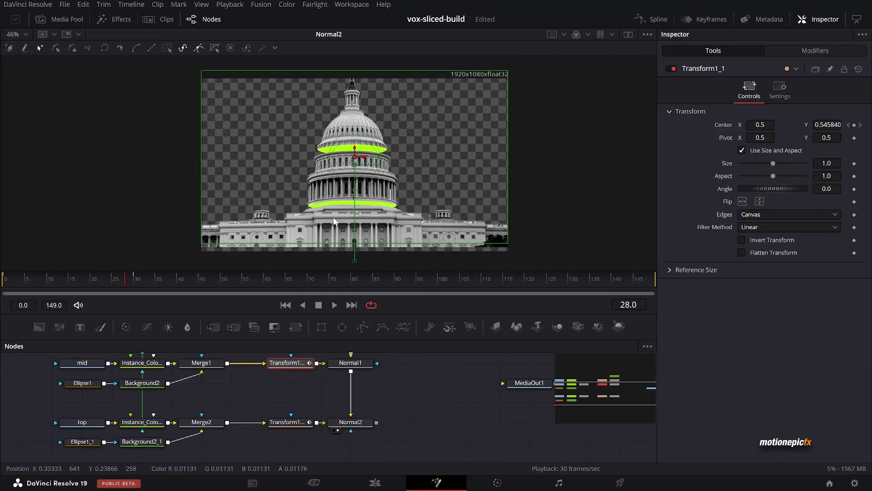
- Shift both center keyframes of the top layer's Transform1_2 so its animation starts at frame 10
click(394, 398)
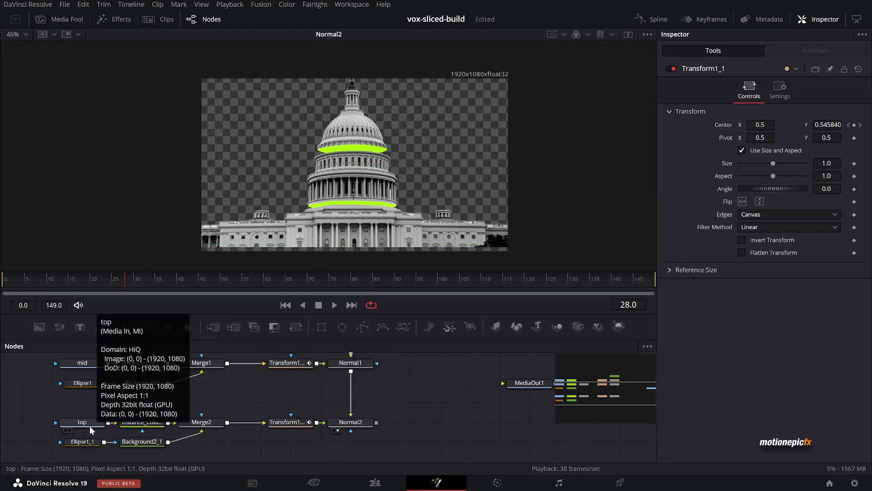
click(288, 423)
click(700, 20)
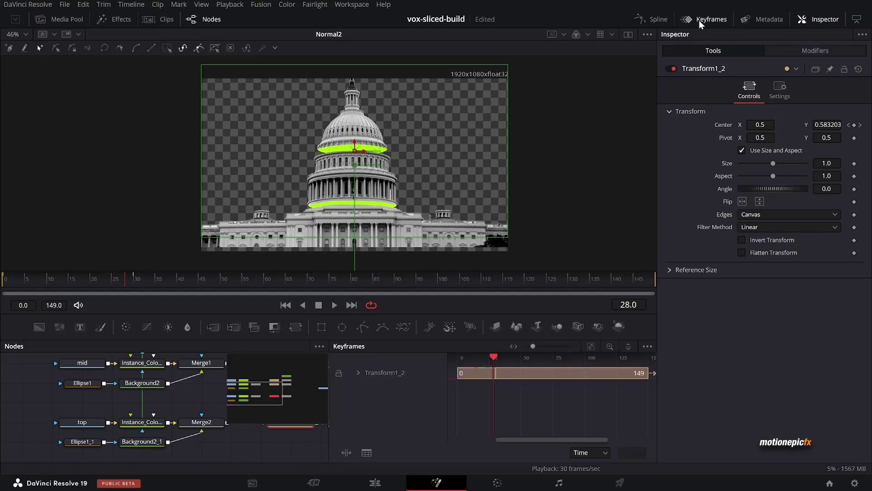
click(358, 373)
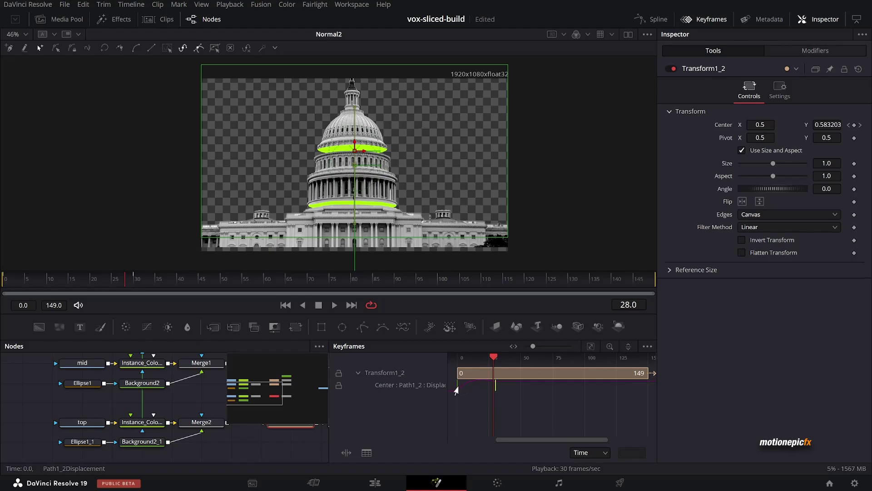
drag(456, 390, 472, 389)
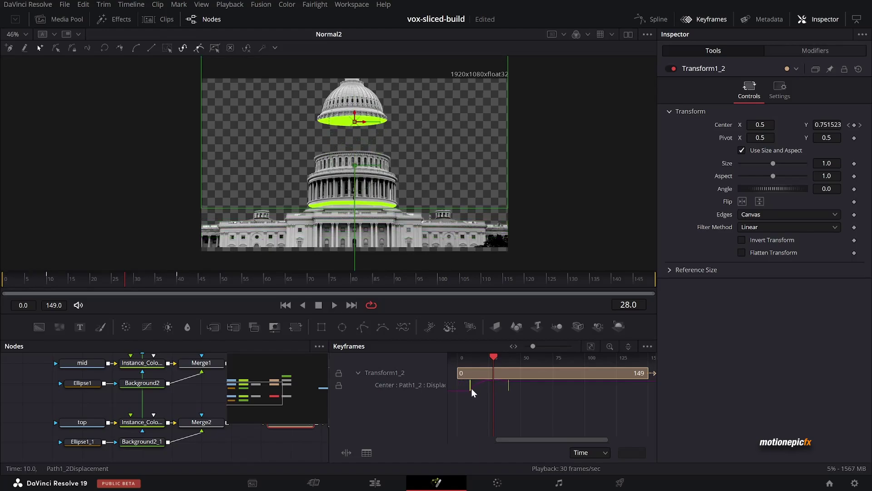
- Shift both center keyframes of the mid layer's Transform1_1 so its animation starts at frame 20
scroll(152, 409, right, 5)
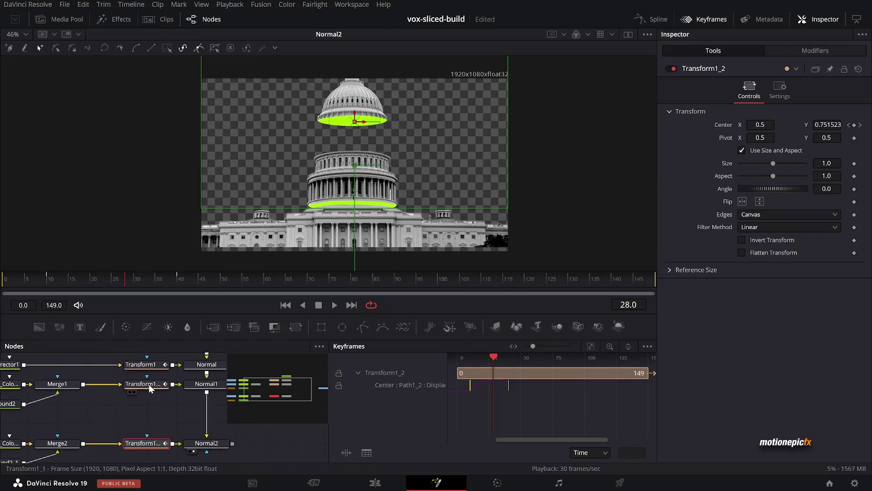
click(149, 383)
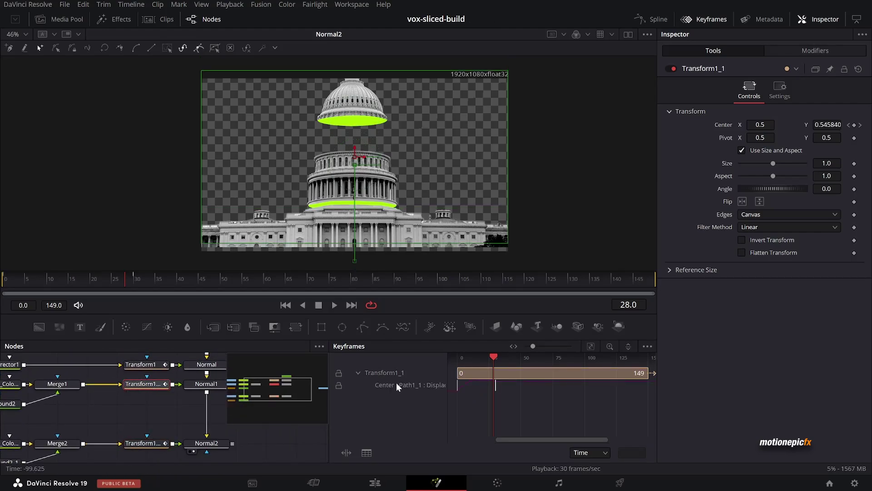
drag(500, 387, 479, 390)
- Close the keyframe editor and play the staggered build from frame 0 to review the timing
drag(39, 279, 136, 283)
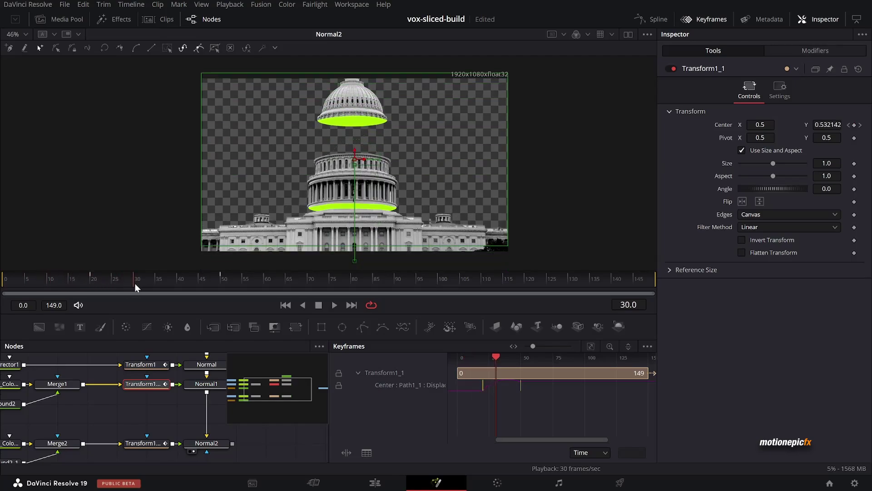
key(F7)
click(288, 306)
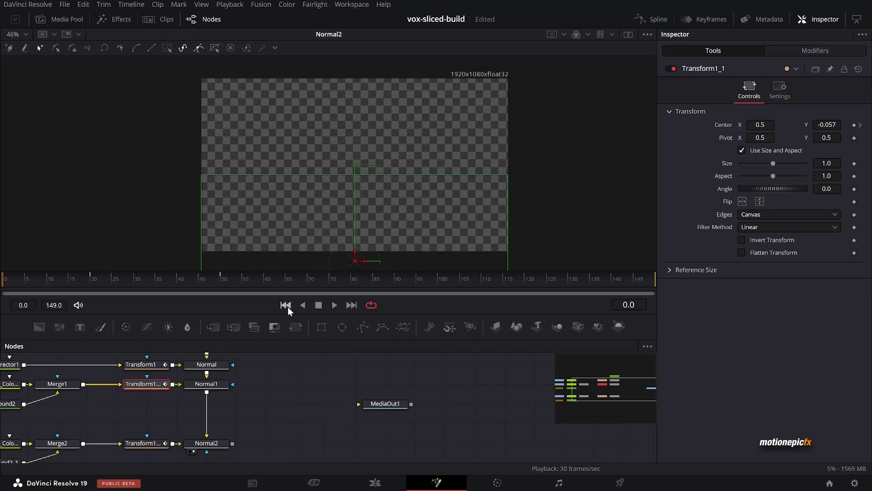
key(space)
key(space)
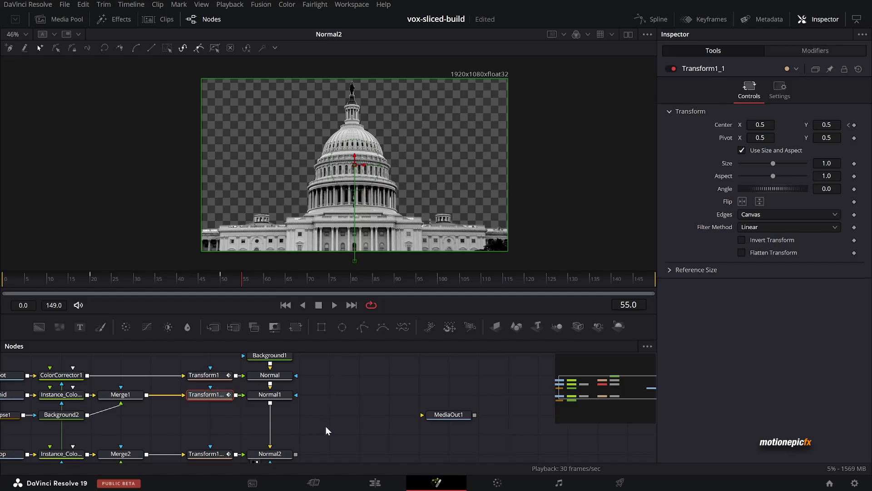
- Move MediaOut1 down into the same row as Normal2
drag(325, 426, 324, 415)
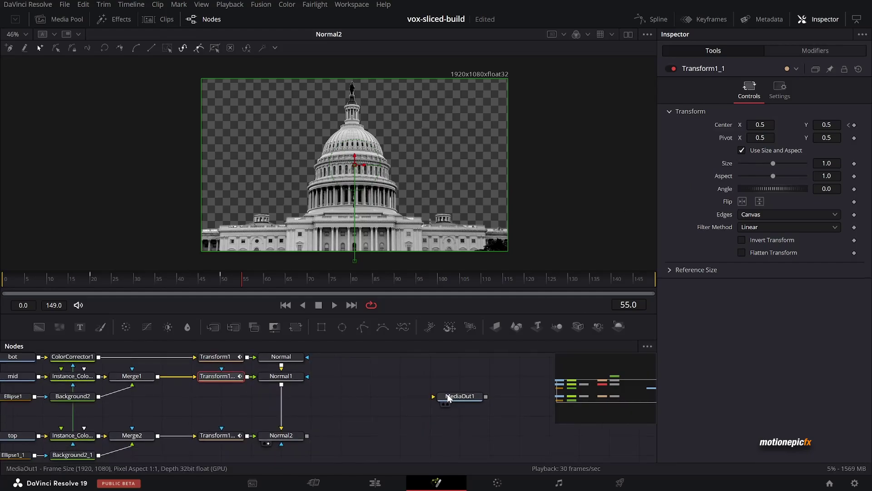
drag(454, 397, 500, 439)
drag(364, 420, 331, 400)
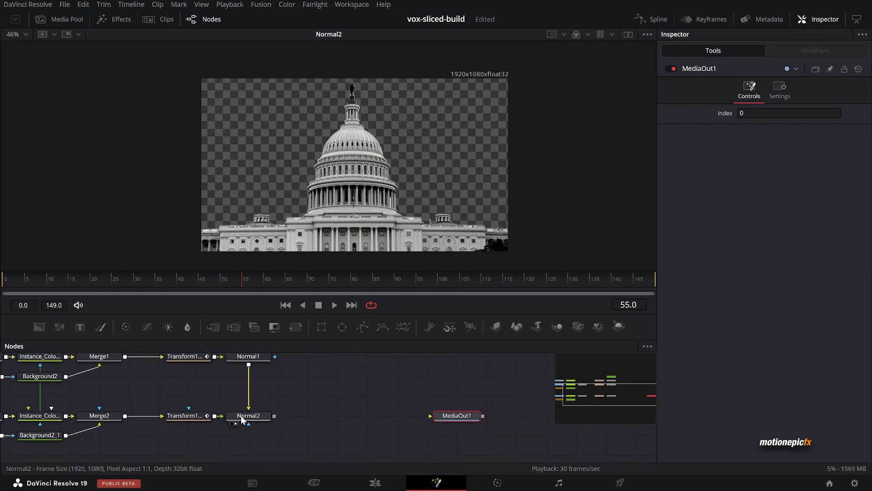
- Add a Transform node after Normal2, show it in the viewer and scale the building to 0.77
click(251, 421)
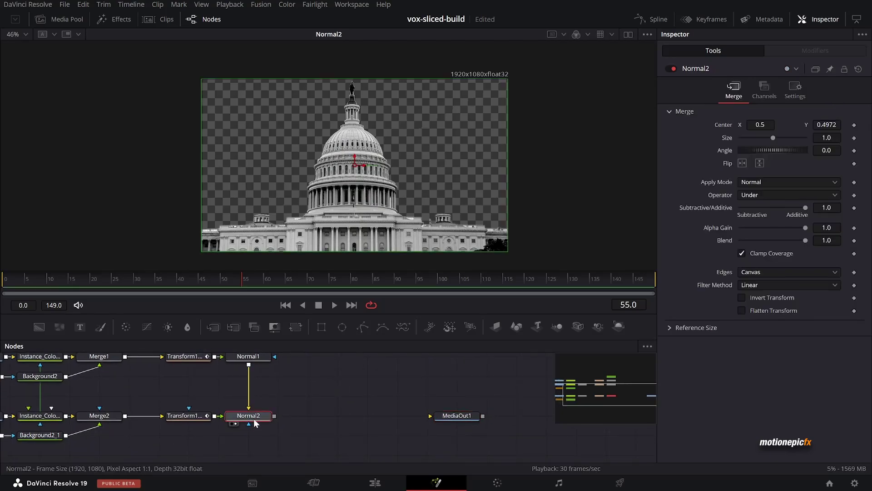
key(shift+space)
text(xf)
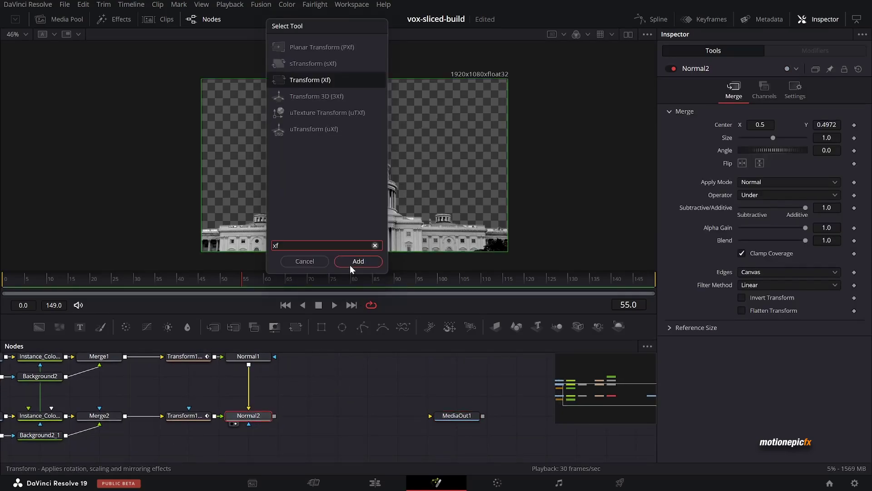
click(351, 263)
key(2)
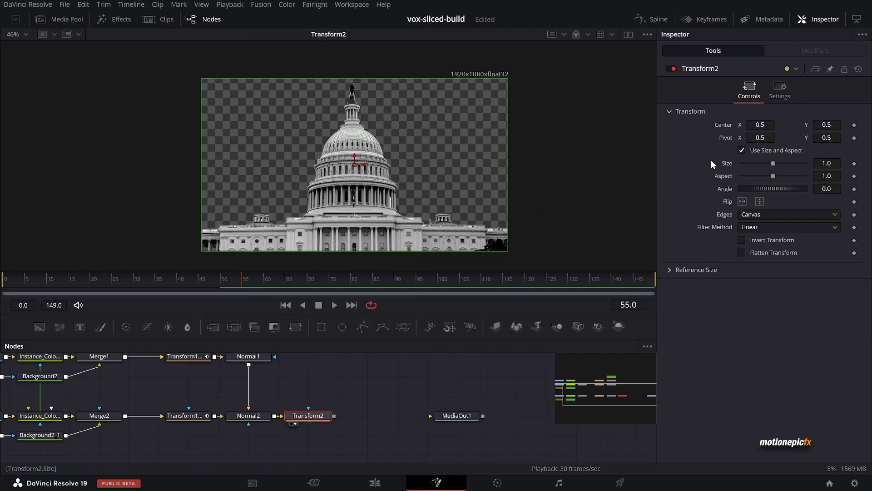
drag(773, 164, 765, 162)
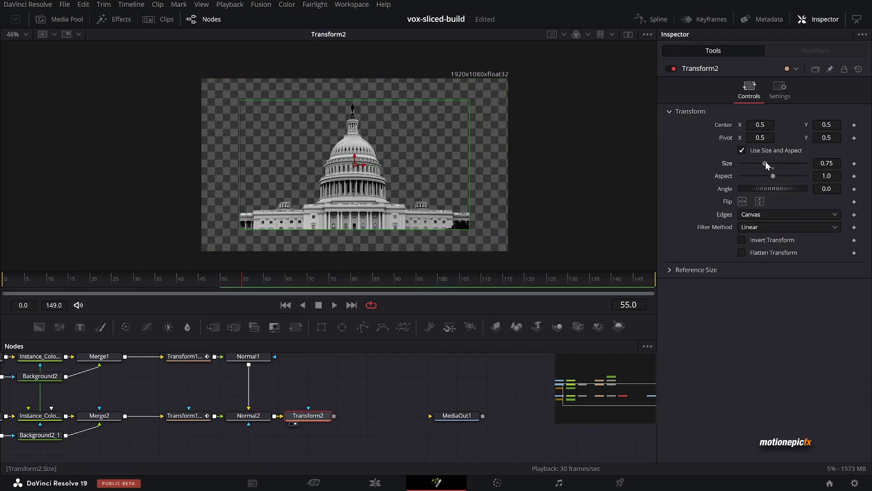
drag(50, 280, 1, 286)
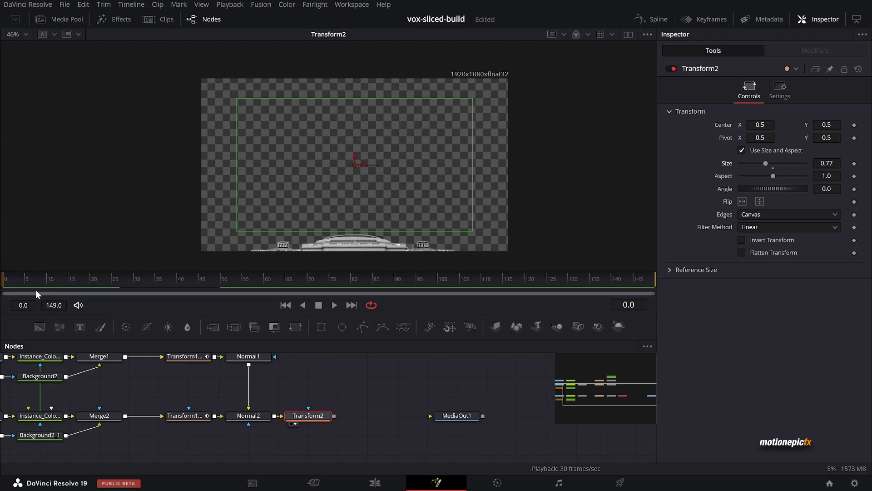
- Merge a new Background node with Transform2, placing Merge3 in the row and Background3 directly below it
click(385, 403)
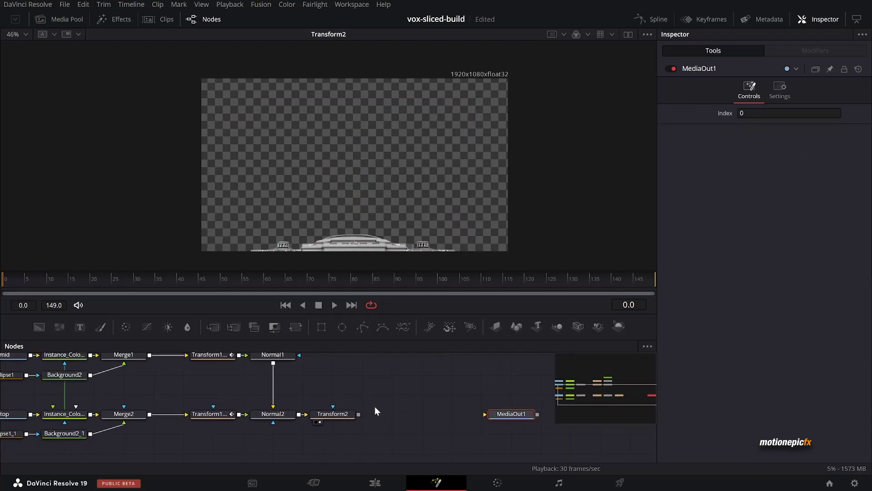
click(337, 415)
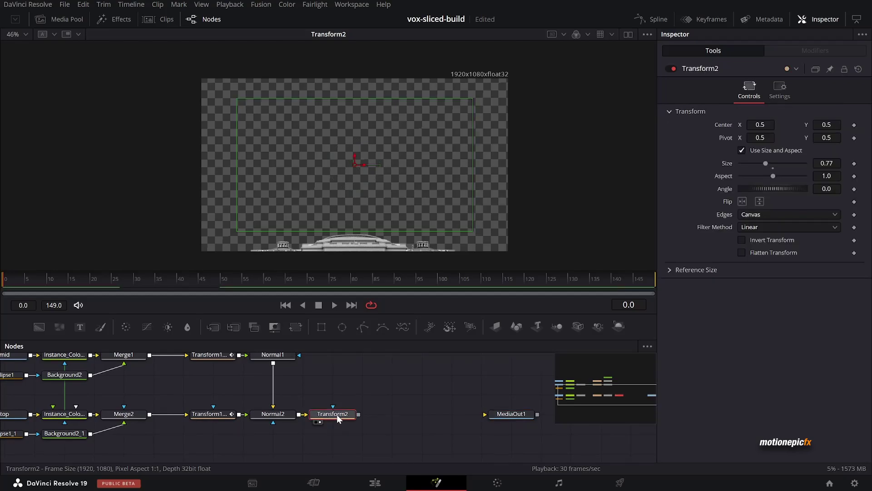
click(39, 327)
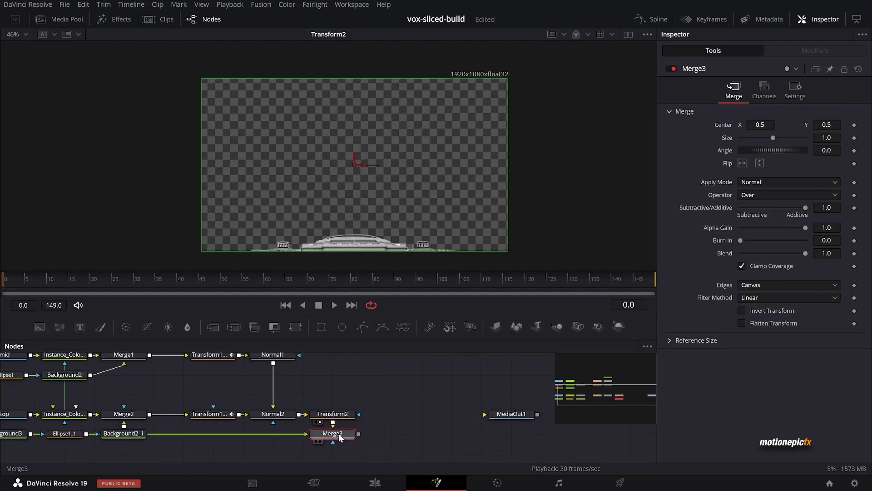
drag(339, 437, 426, 417)
click(66, 412)
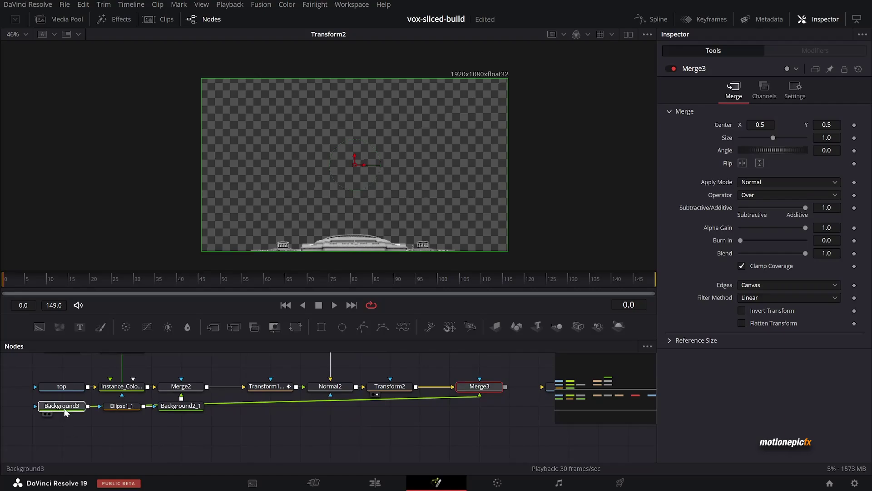
drag(66, 412, 484, 413)
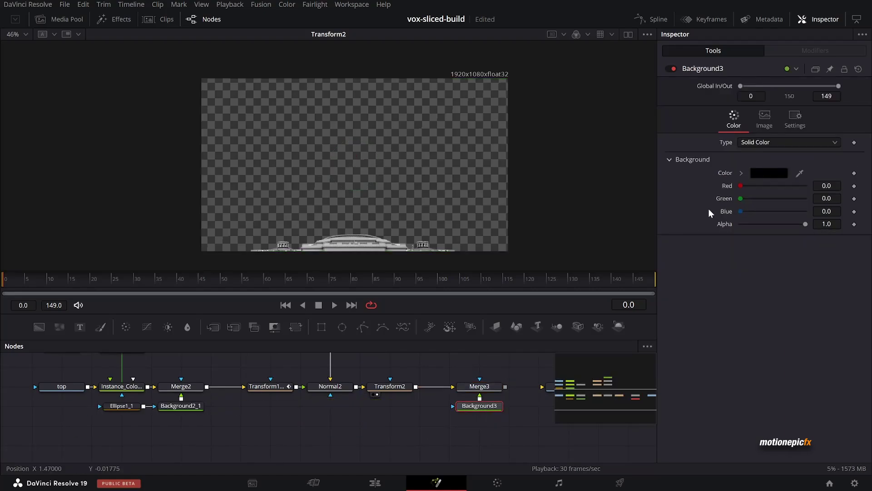
- Set the color of Background3 to light gray #d1d1d1 and show Merge3 in the viewer
click(769, 173)
drag(553, 159, 554, 181)
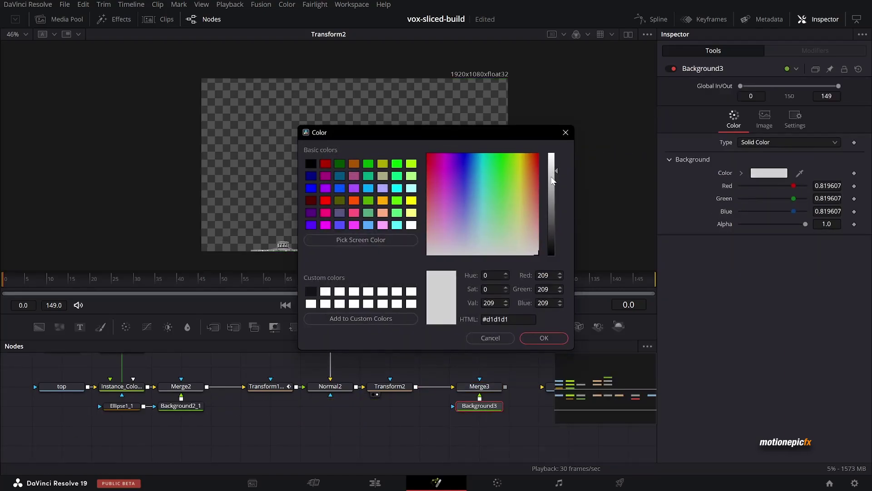
click(544, 337)
drag(479, 386, 367, 159)
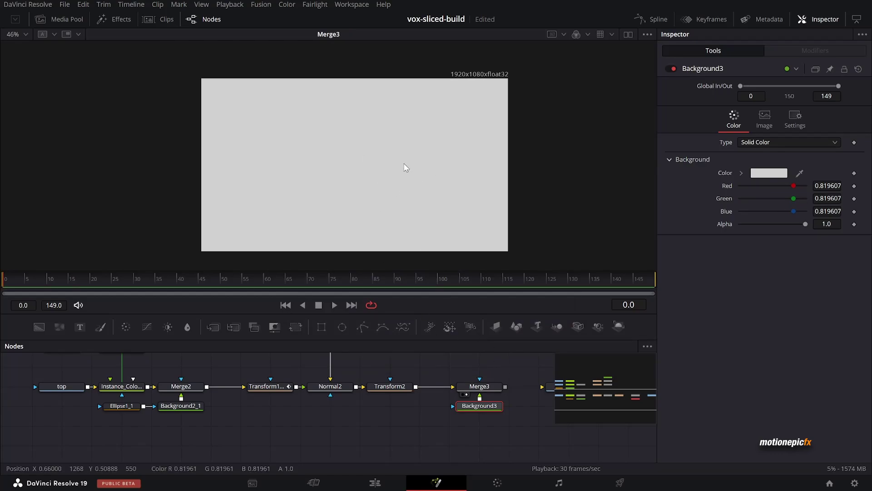
- Swap the inputs of Merge3 so the building sits over the gray background, and scrub to frame 55
right_click(473, 389)
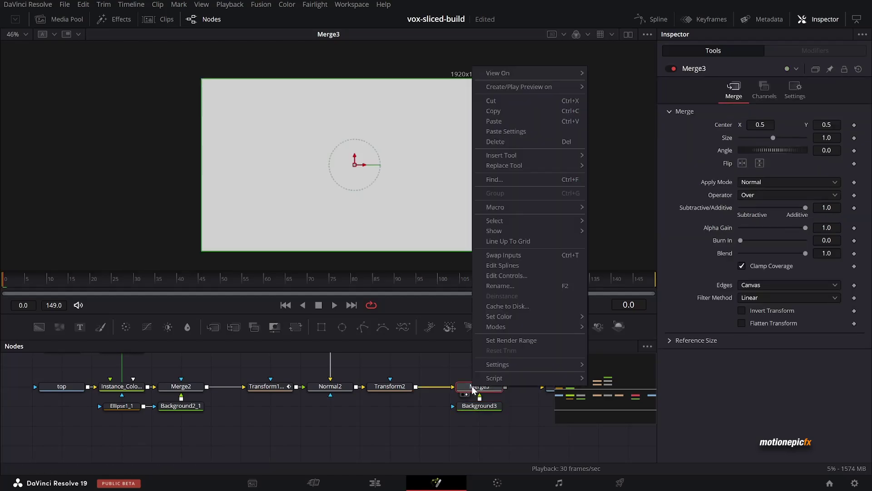
click(505, 255)
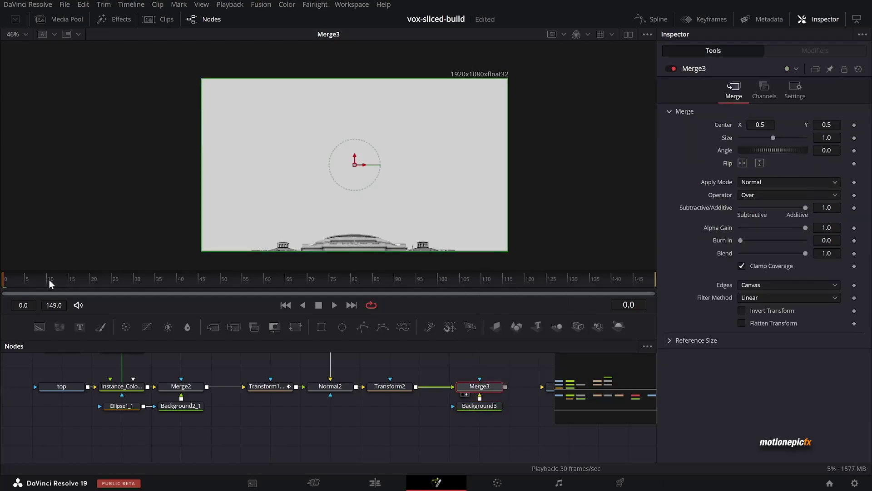
drag(9, 282, 241, 282)
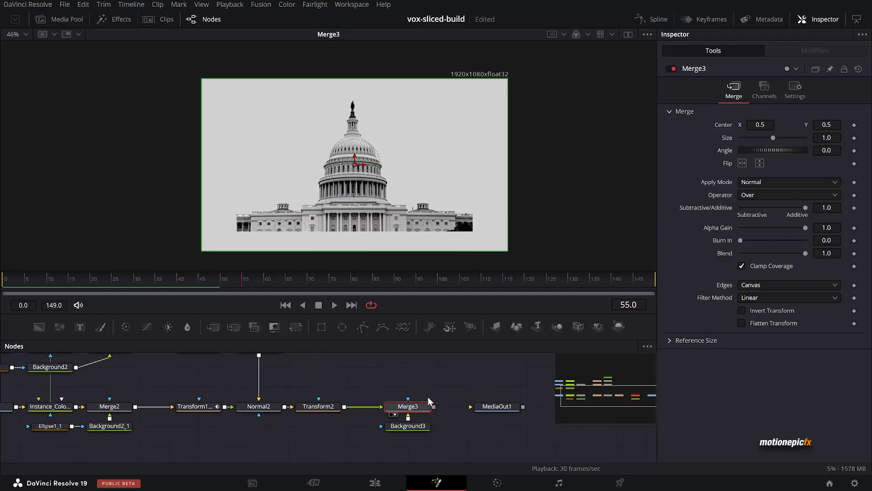
- Mask Merge3 with a Rectangle stretched to nearly the full frame, width about 0.997 and height about 0.991
click(497, 406)
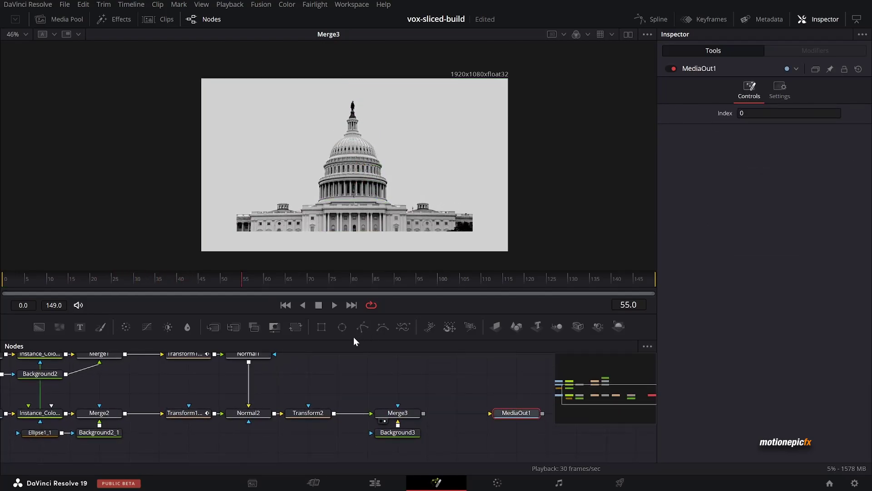
drag(322, 327, 406, 414)
drag(277, 168, 201, 163)
drag(297, 122, 288, 83)
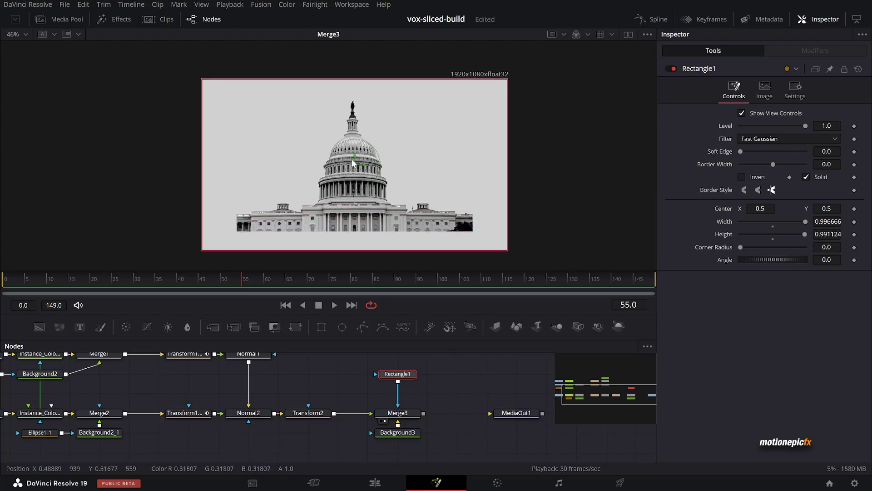
- At frame 61, raise the Rectangle mask until its lower edge meets the building's base, with Center Y about 0.61
click(268, 279)
drag(353, 155, 349, 139)
scroll(366, 236, up, 5)
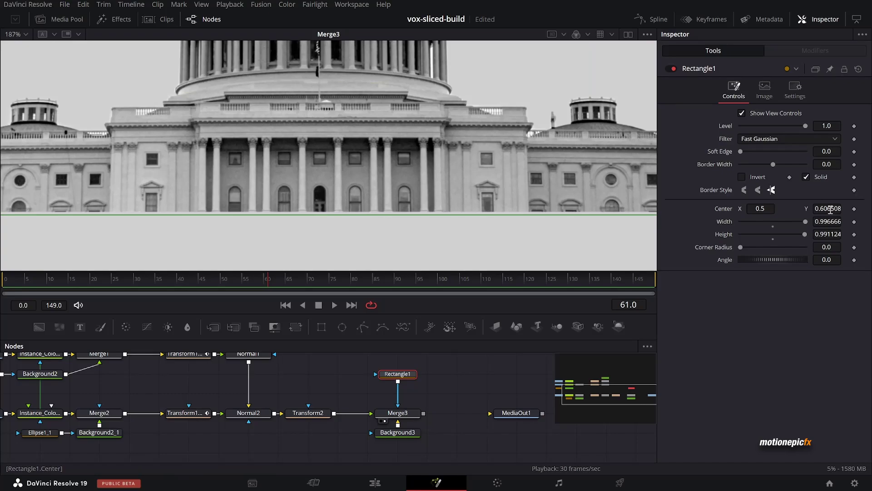
drag(831, 209, 836, 209)
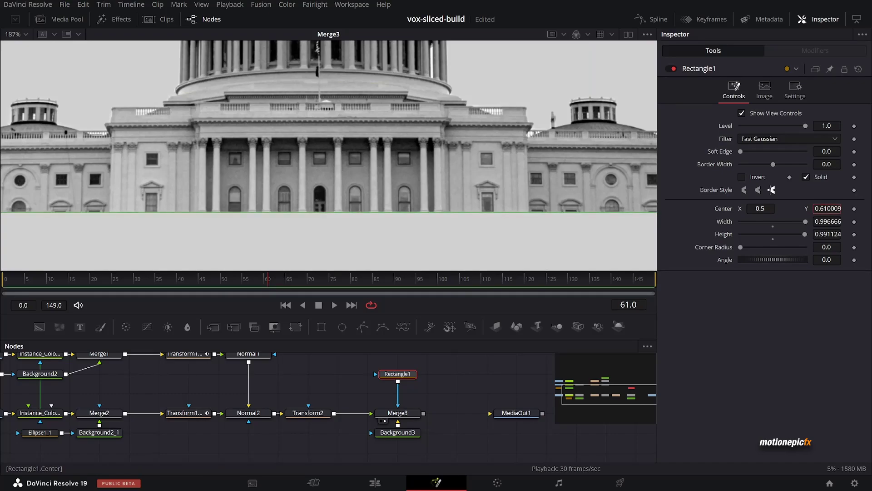
scroll(398, 194, down, 5)
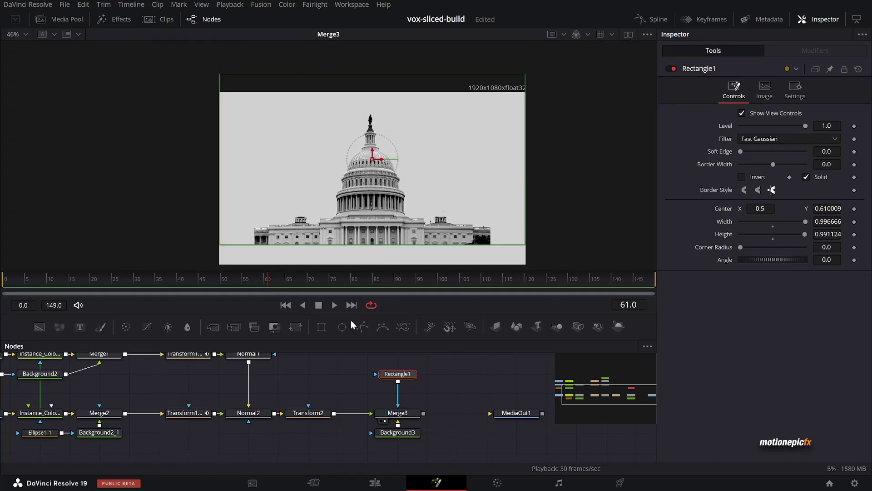
- Play the animation from the start and examine the area beneath the building's base at frame 21
click(285, 305)
key(space)
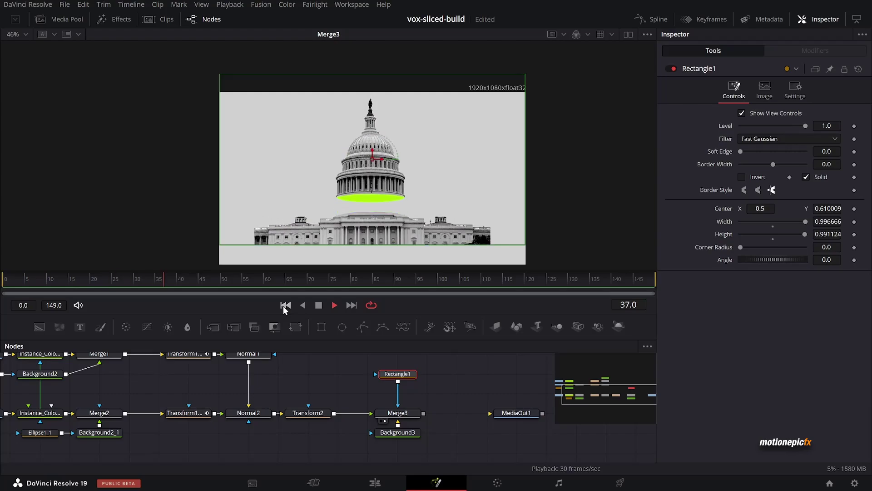
click(94, 278)
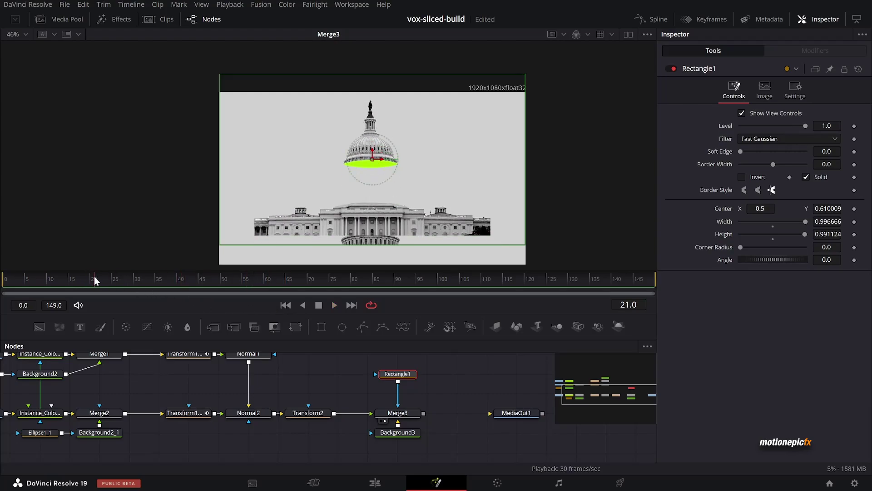
scroll(366, 252, up, 2)
scroll(366, 251, up, 2)
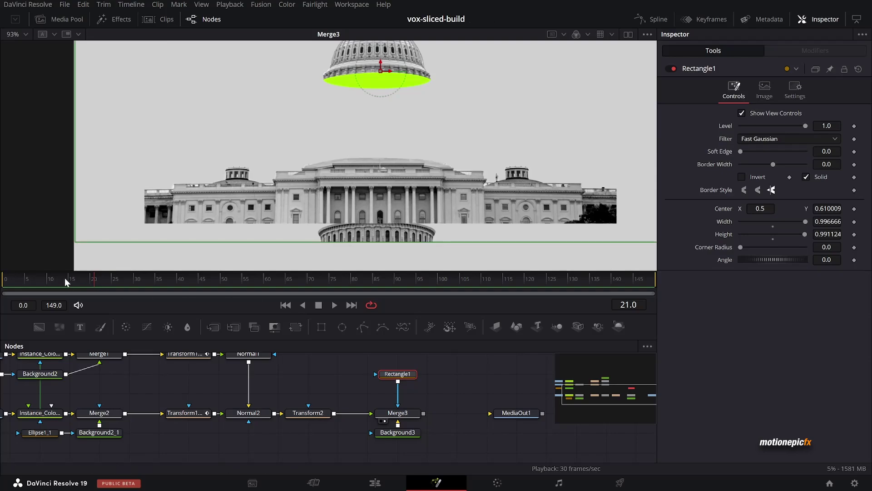
- Scrub to frame 14 to find where the top slice should appear, and set the top node's Global In to 14
click(80, 278)
drag(80, 279, 53, 277)
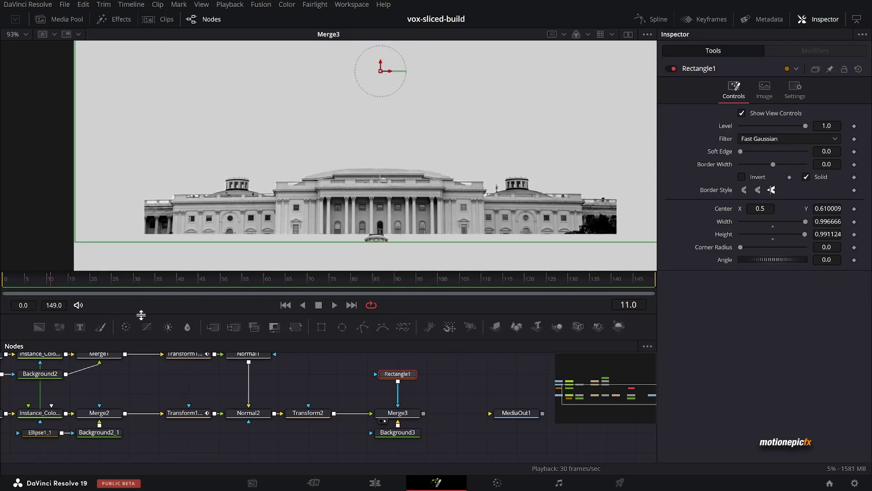
click(39, 281)
drag(40, 282, 67, 279)
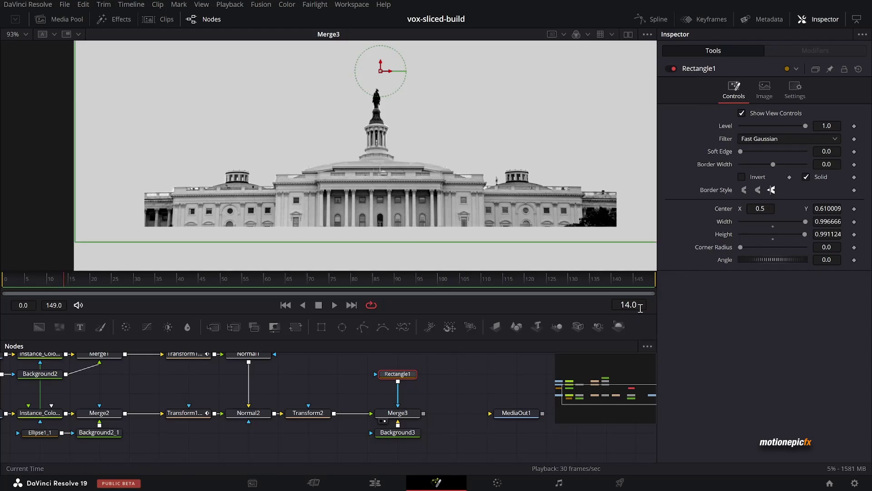
scroll(159, 407, left, 8)
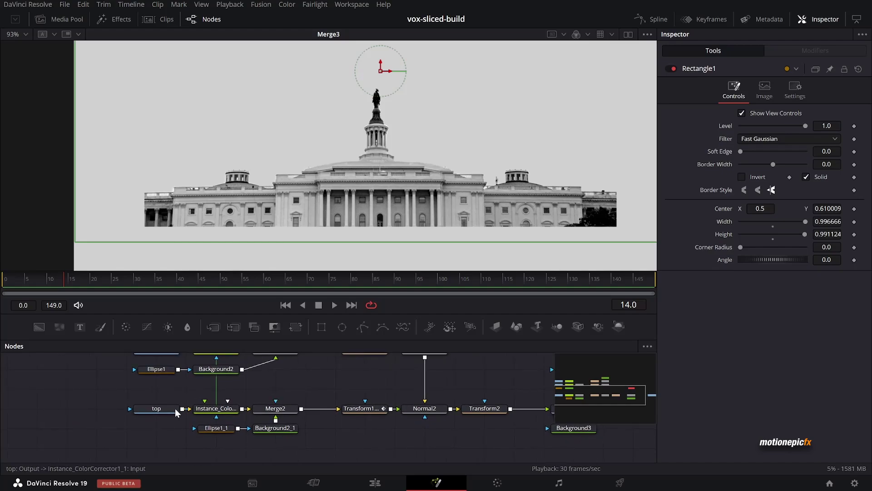
click(157, 409)
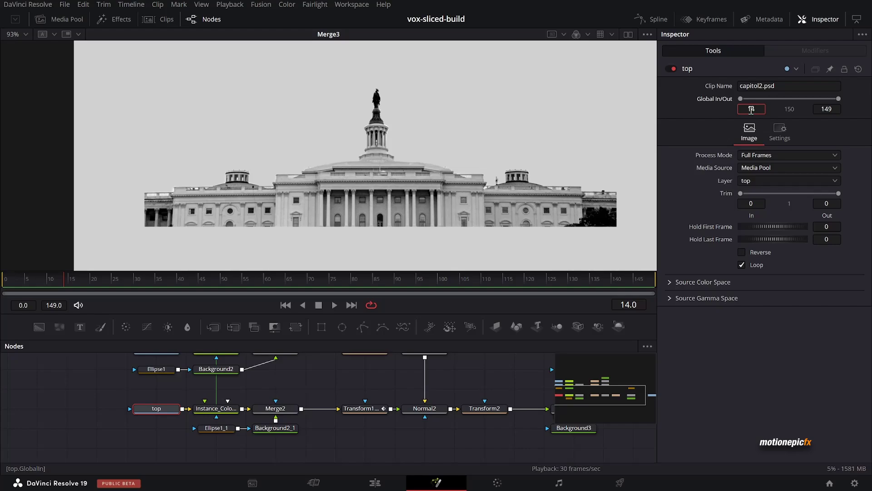
key(Tab)
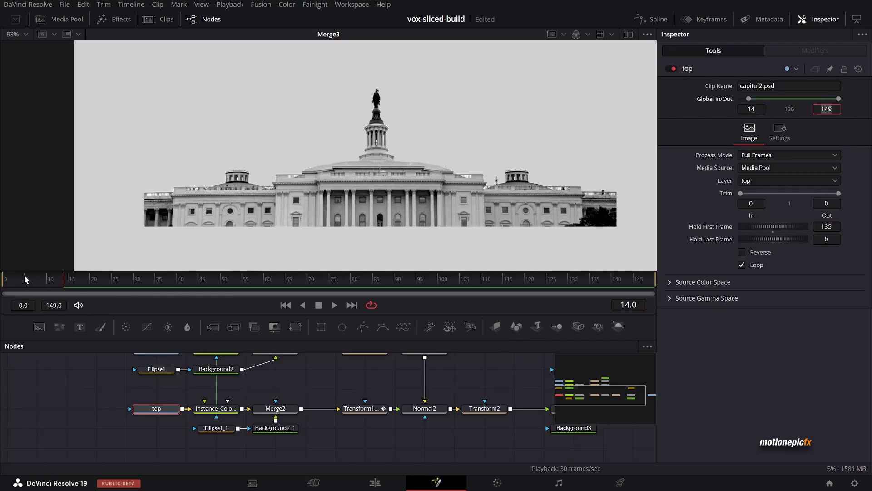
- Scrub to frame 26 to find where the middle slice should appear, and set the mid node's Global In to 26
drag(26, 279, 108, 282)
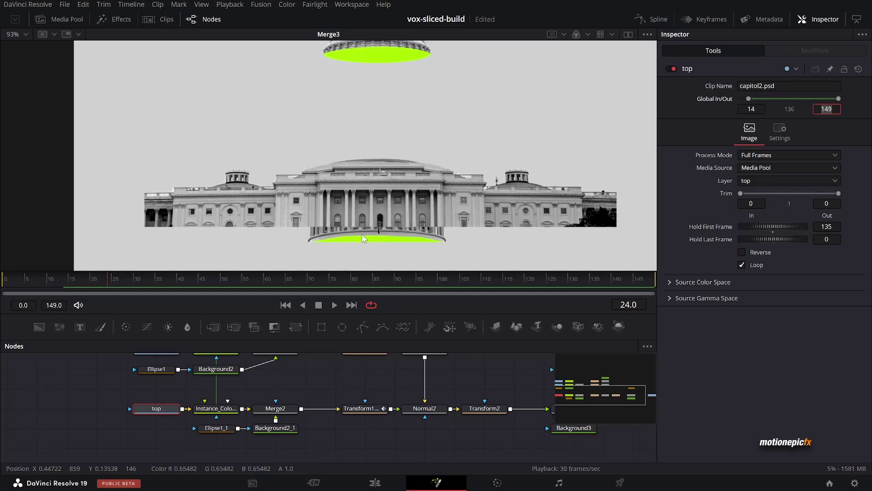
drag(108, 282, 117, 283)
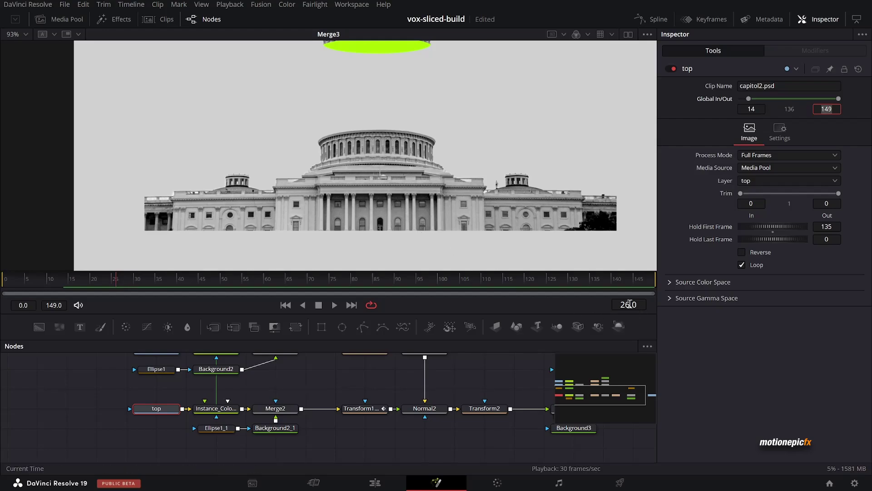
scroll(378, 388, up, 2)
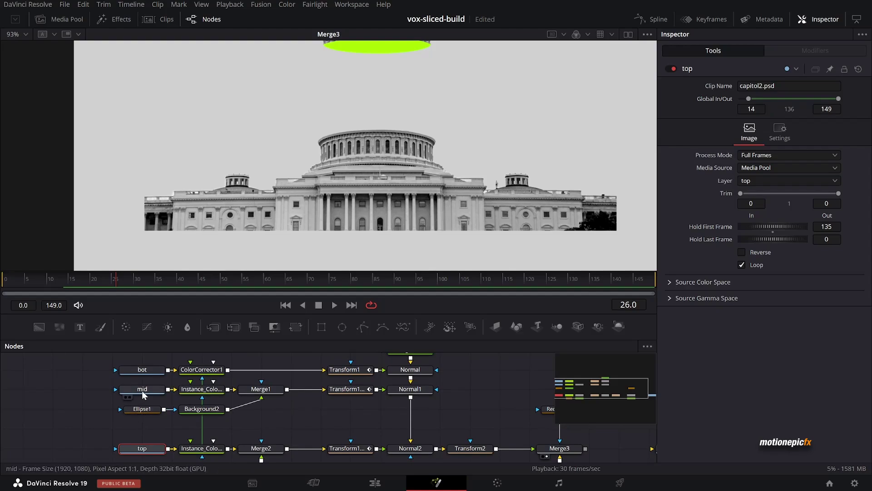
click(143, 391)
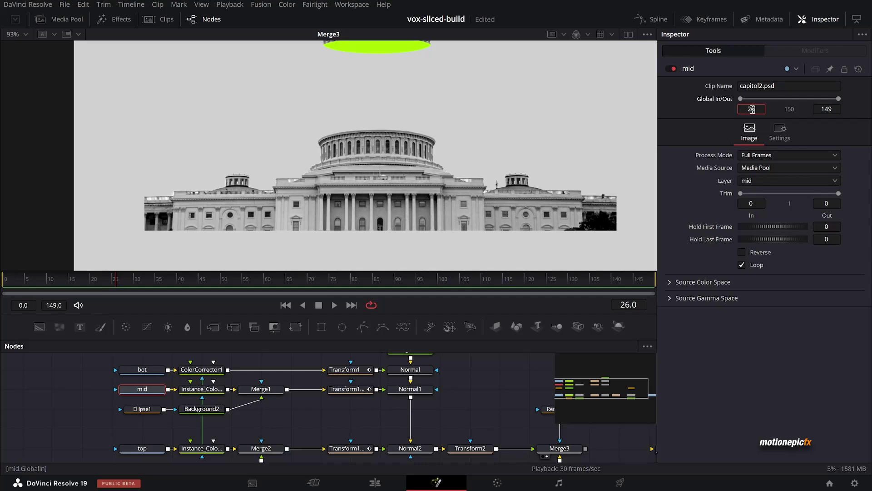
click(752, 109)
text(26)
key(Tab)
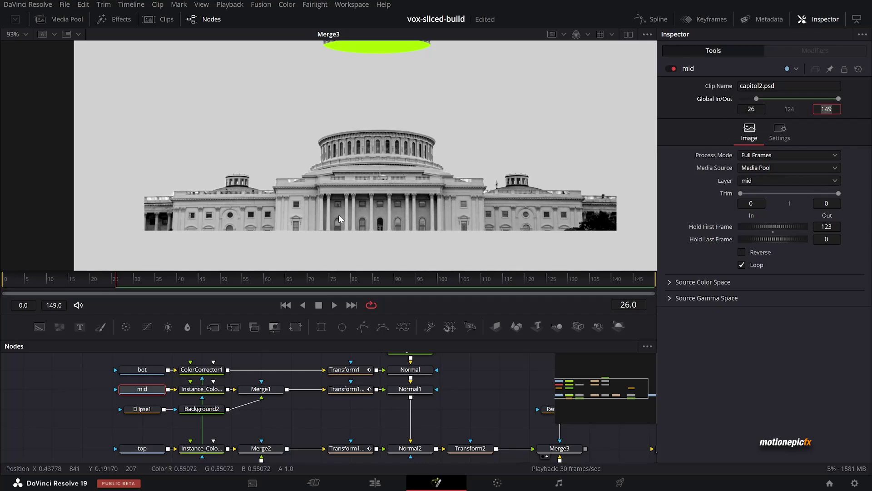
- Play the full frame of Merge3 from the start to check the timing of the trimmed slices
scroll(396, 129, down, 5)
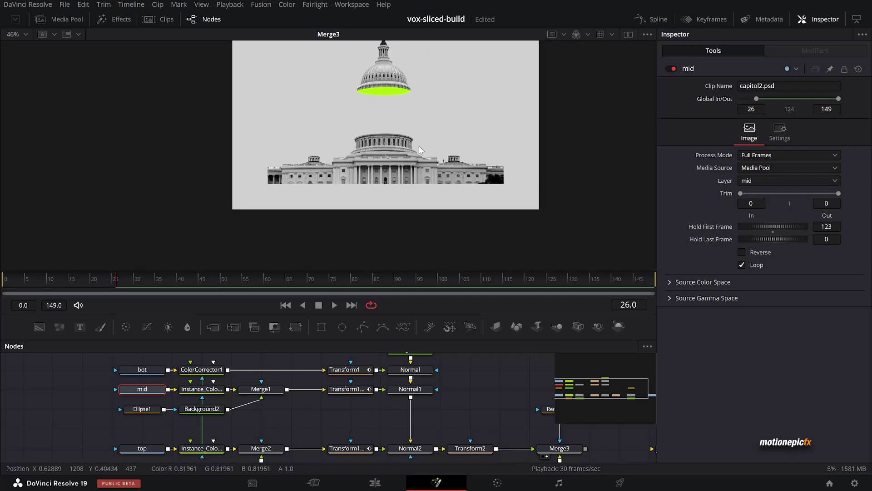
scroll(394, 388, right, 3)
scroll(393, 388, right, 5)
scroll(380, 408, down, 1)
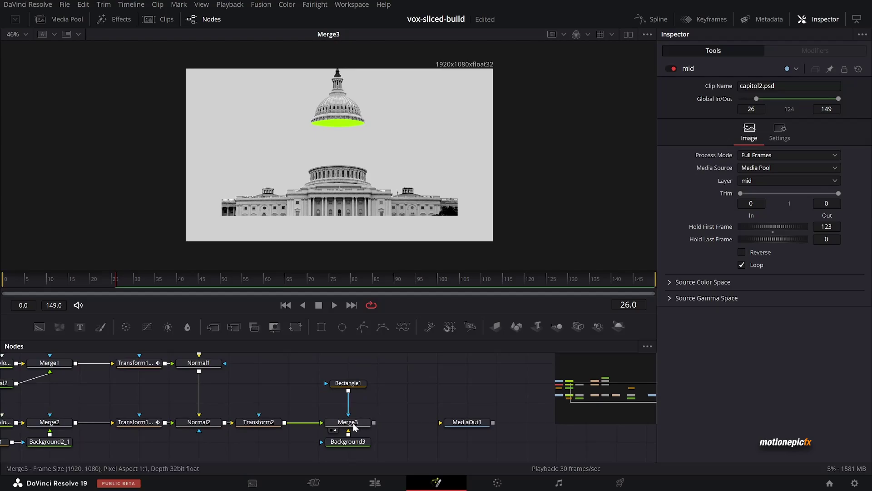
click(286, 308)
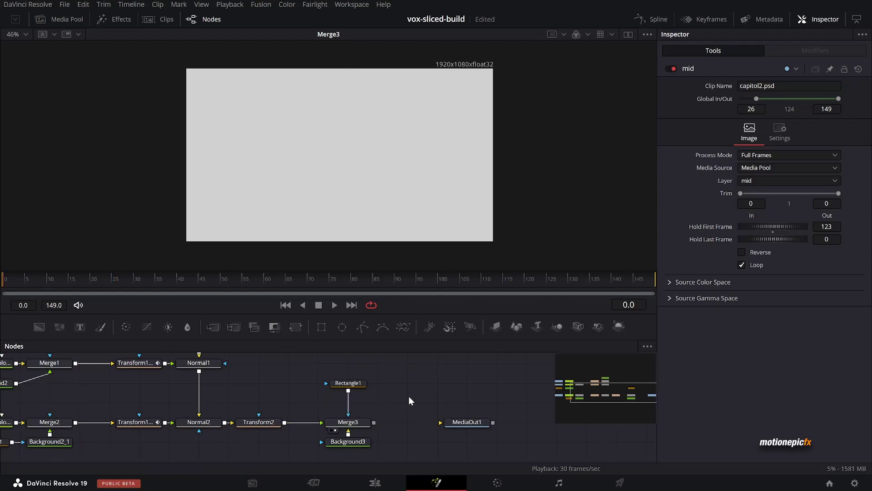
key(space)
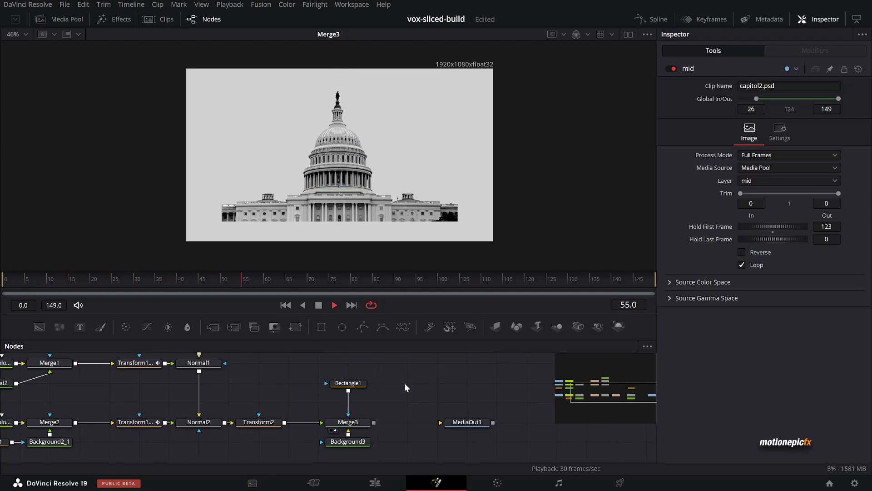
key(space)
- Add a Stop Motion node after Merge3 and set its Frame Repeat to 3
scroll(439, 438, right, 3)
scroll(439, 438, down, 1)
click(448, 411)
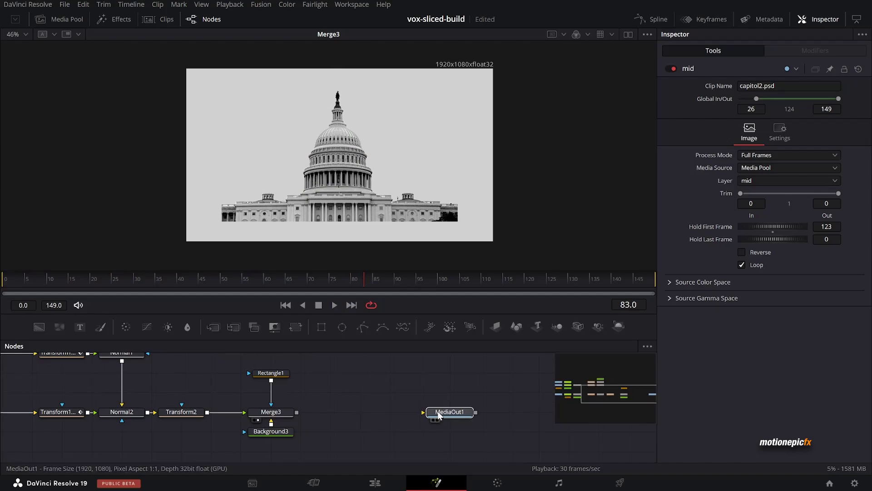
click(279, 413)
key(shift+space)
text(xf)
key(BackSpace)
key(BackSpace)
text(st)
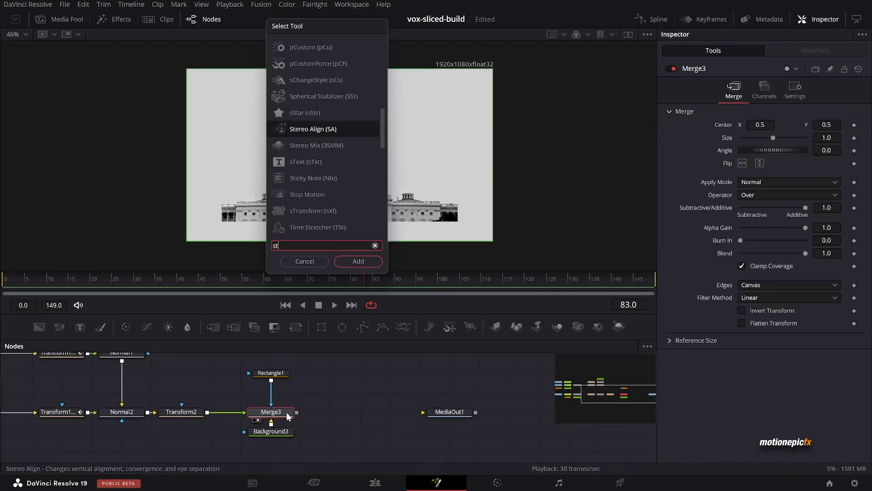
text(op)
click(359, 262)
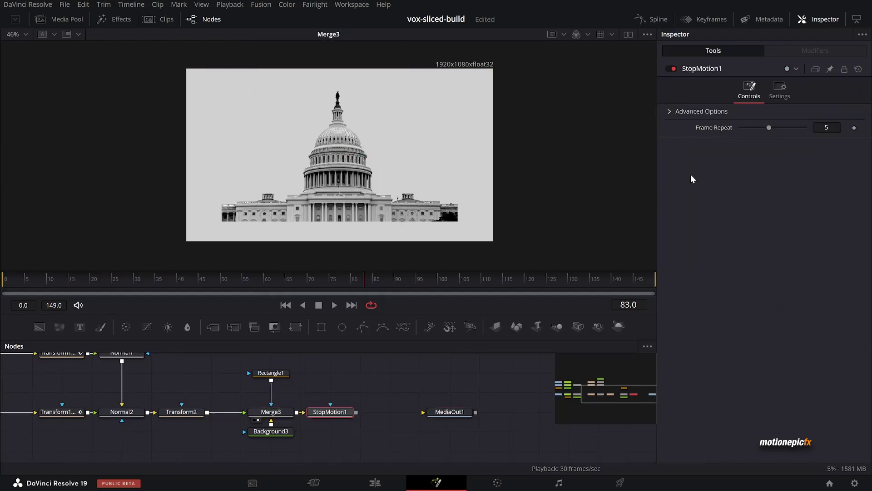
drag(768, 128, 762, 129)
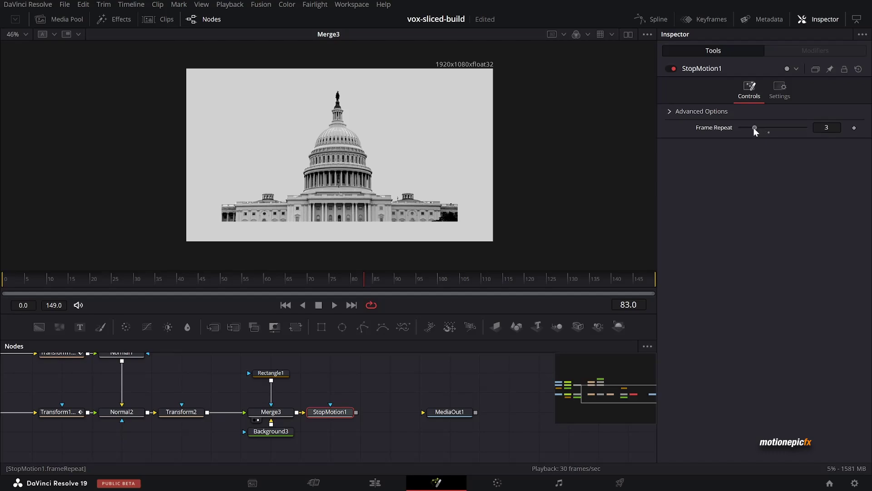
- Connect the Stop Motion node to MediaOut1, show MediaOut1 in the viewer and play the animation from the start
drag(356, 412, 444, 412)
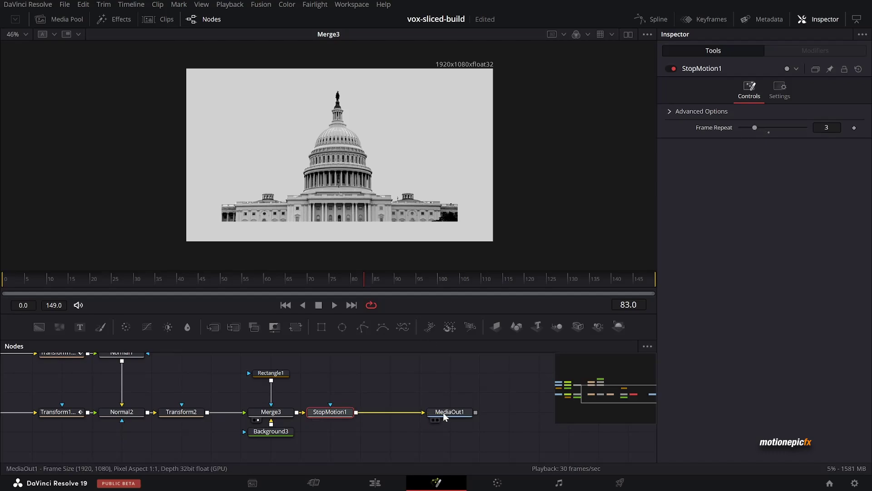
key(2)
click(285, 306)
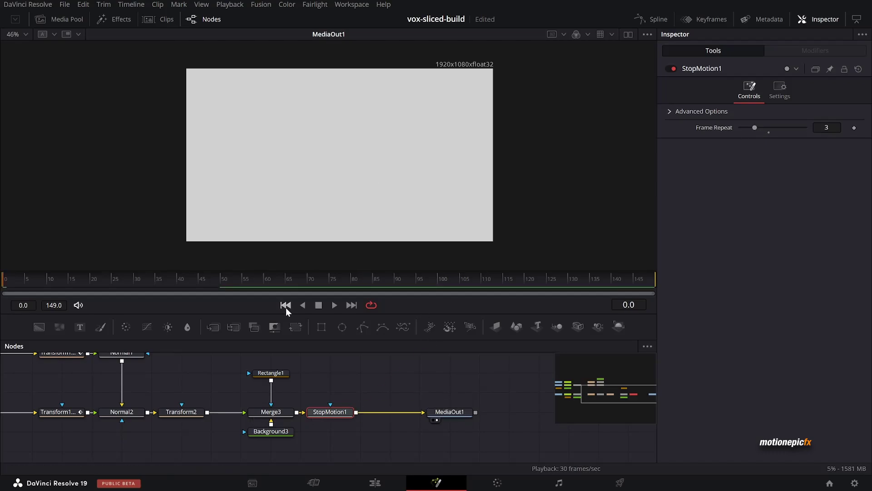
key(space)
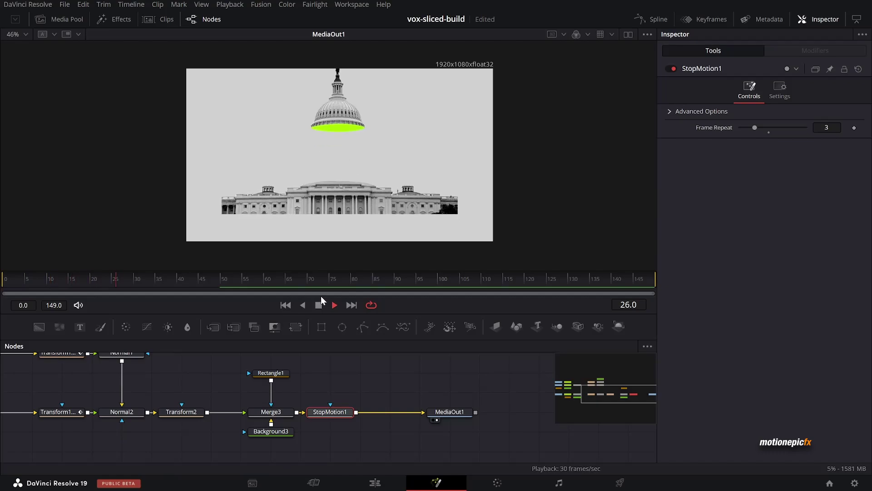